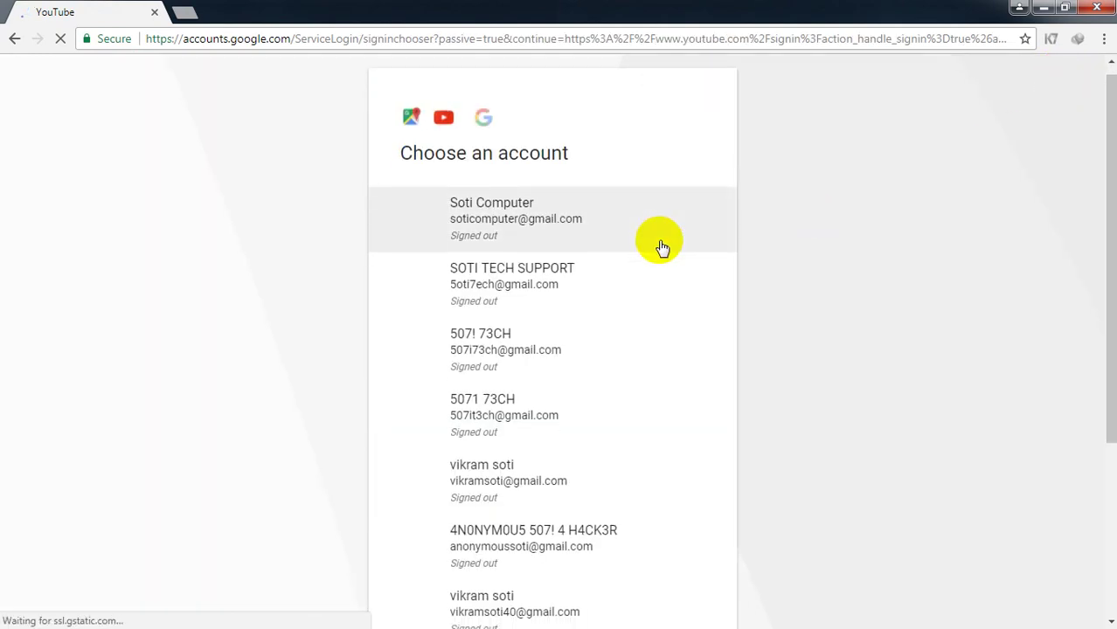
Scroll down the YouTube home page before signing in
scroll(662, 249, down, 4)
Sign in with another Google account by entering its email address and password
click(535, 404)
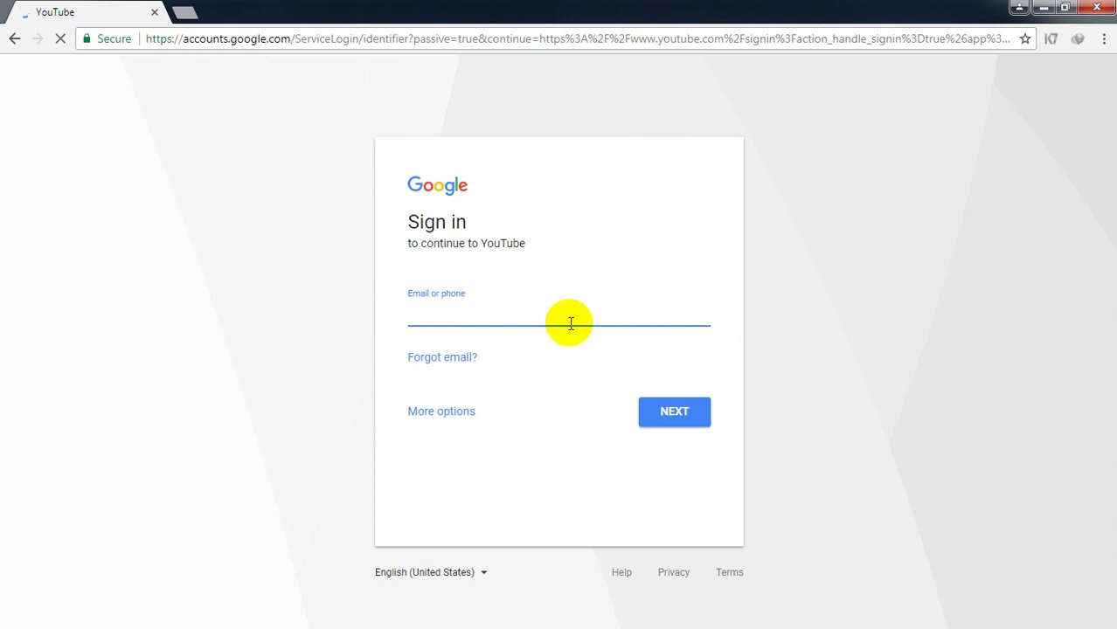
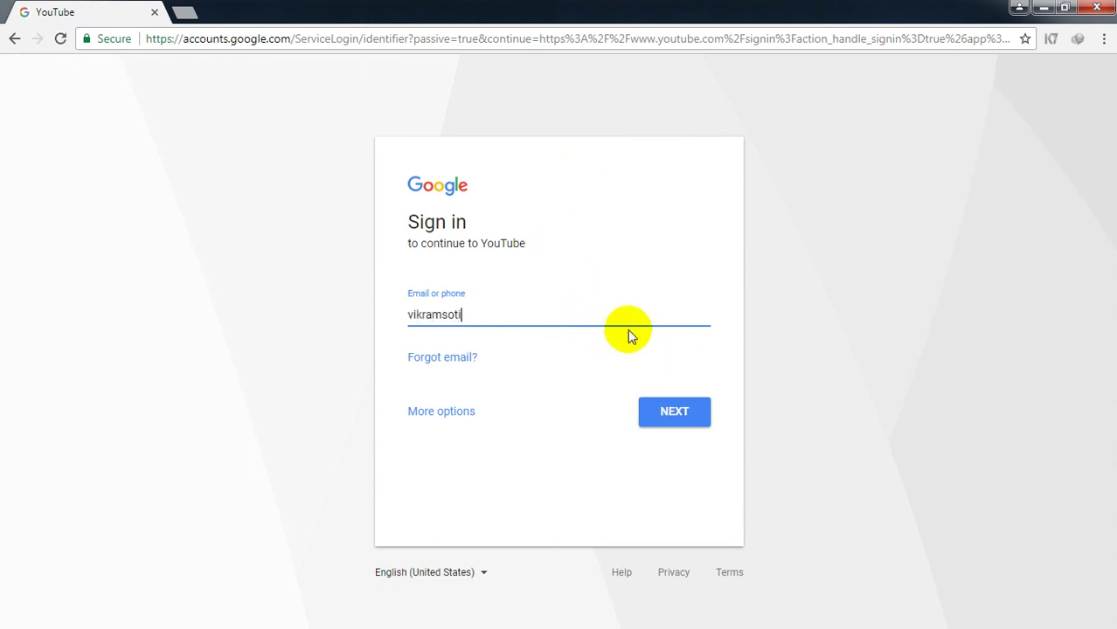
key(Return)
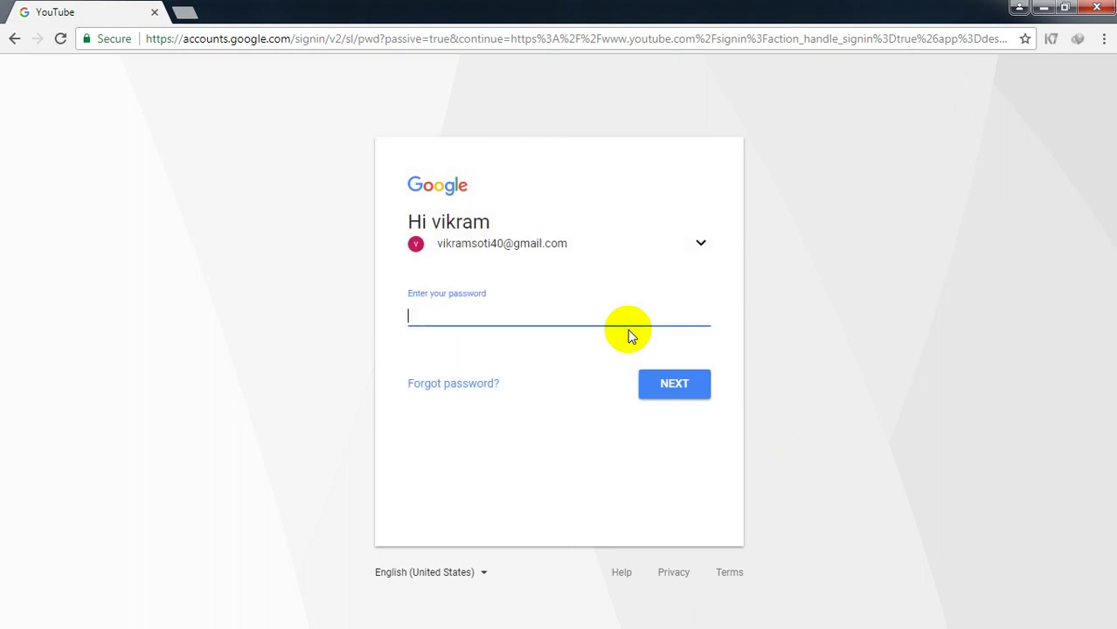
text(••••••••••)
click(674, 386)
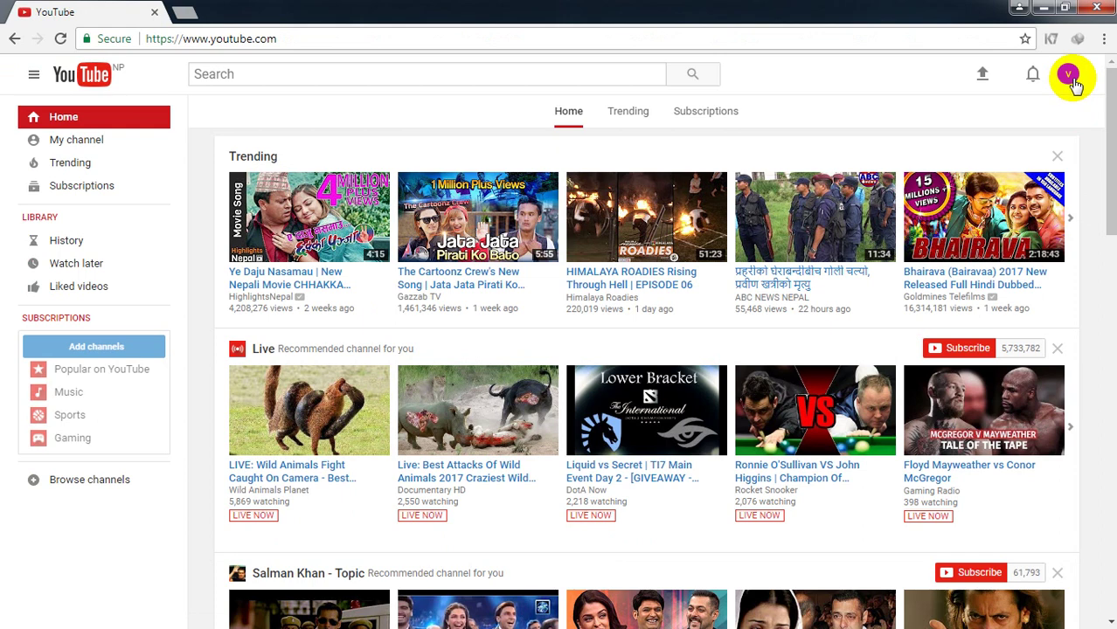
Go to My channel from the sidebar to reach the create-channel prompt
click(1069, 76)
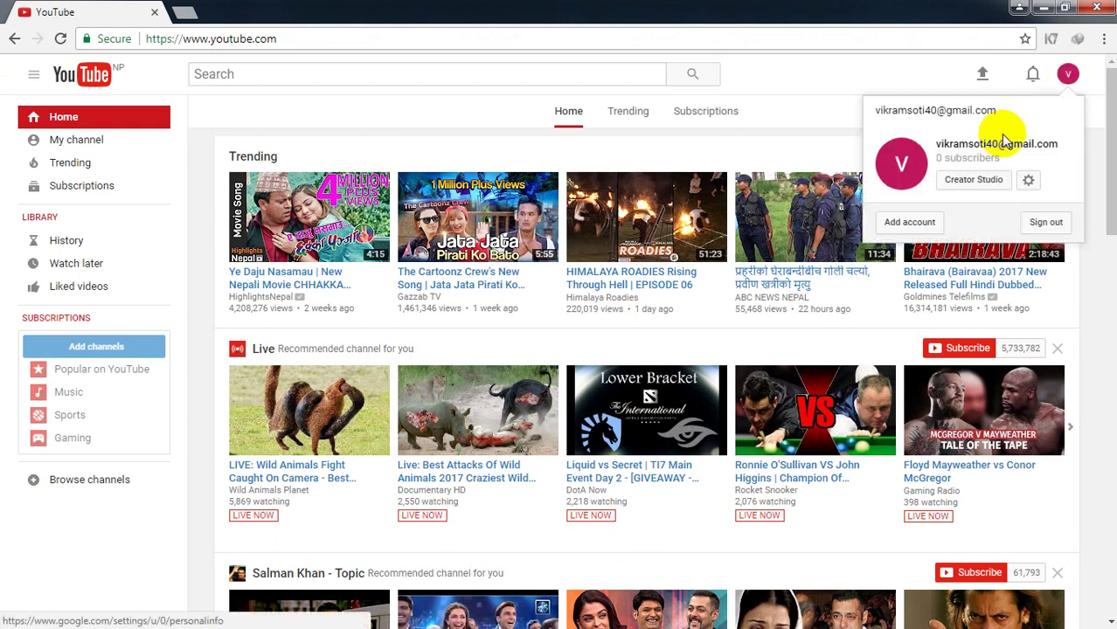
click(822, 83)
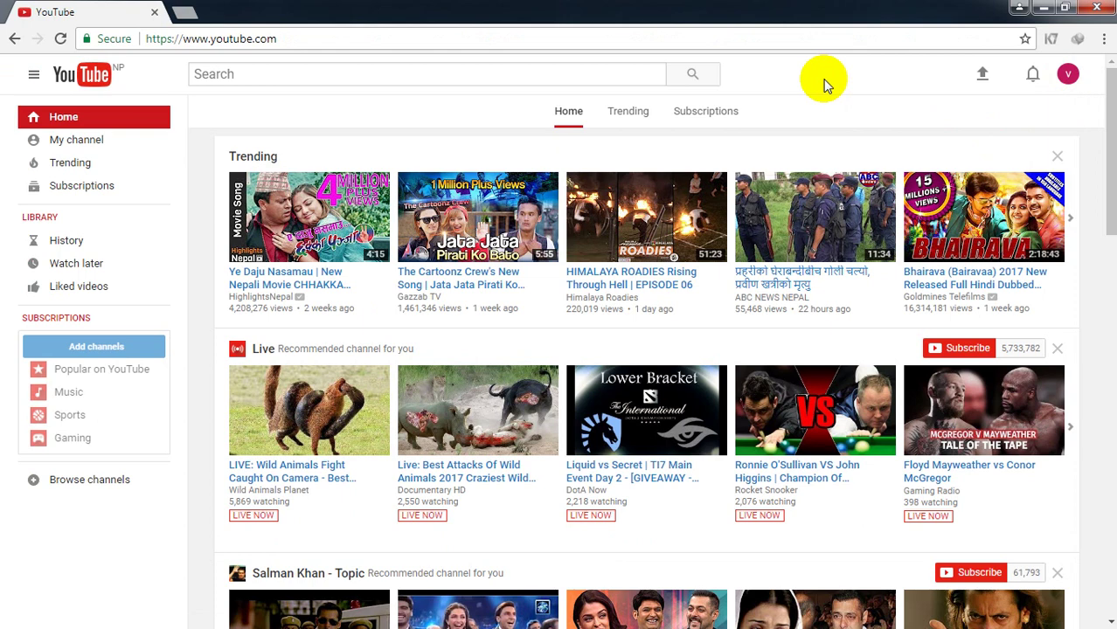
click(1066, 75)
click(1064, 76)
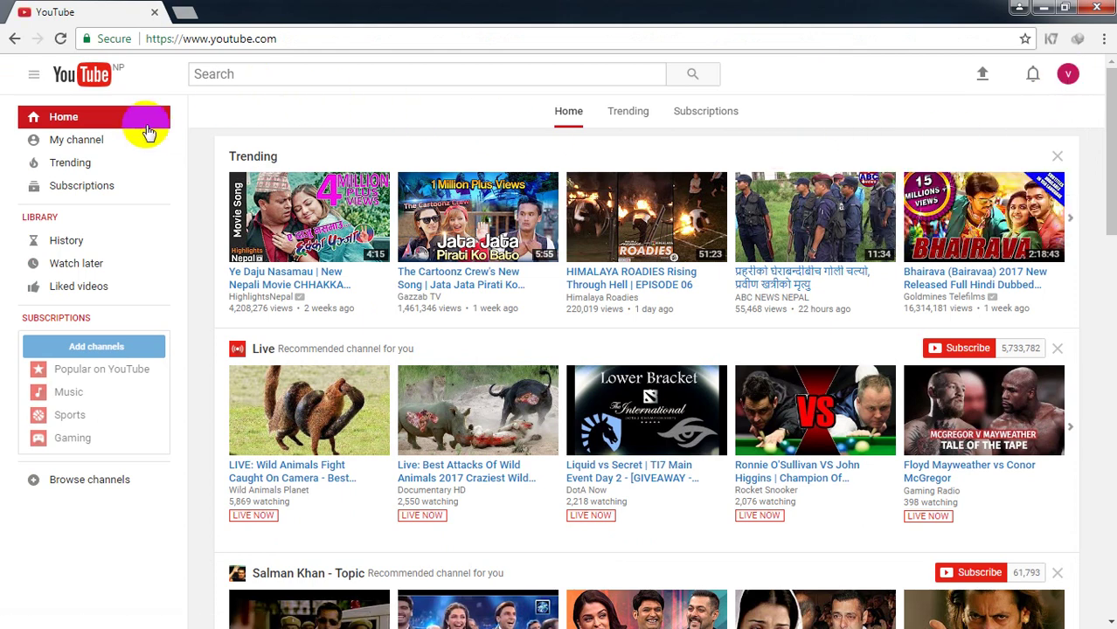
click(88, 141)
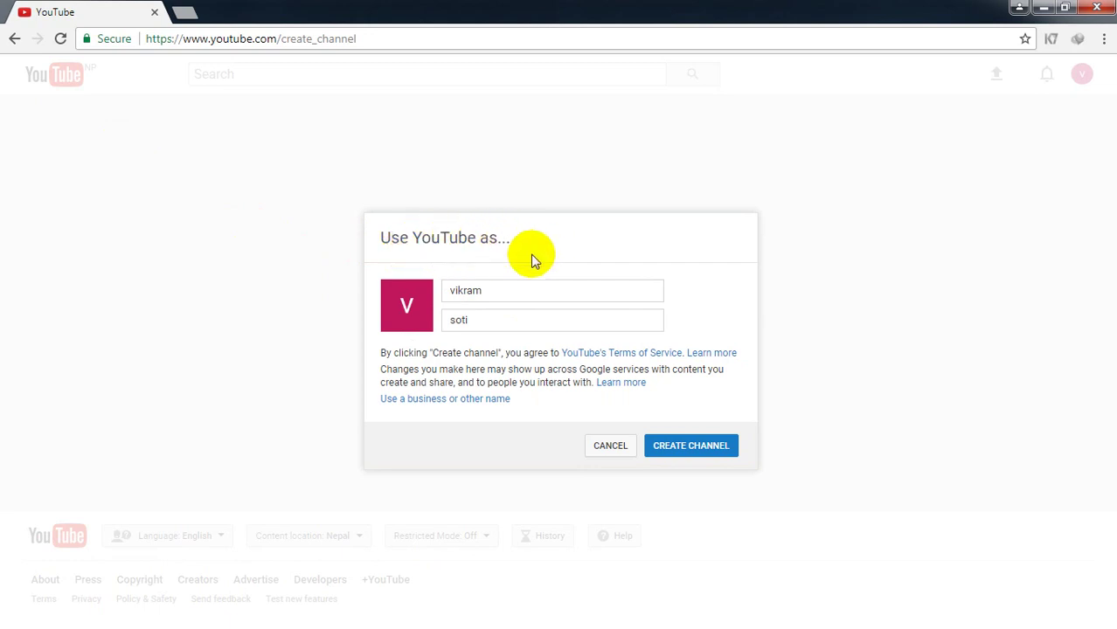
Clear the prefilled first and last name fields in the 'Use YouTube as...' dialog
drag(504, 288, 388, 289)
drag(473, 323, 444, 319)
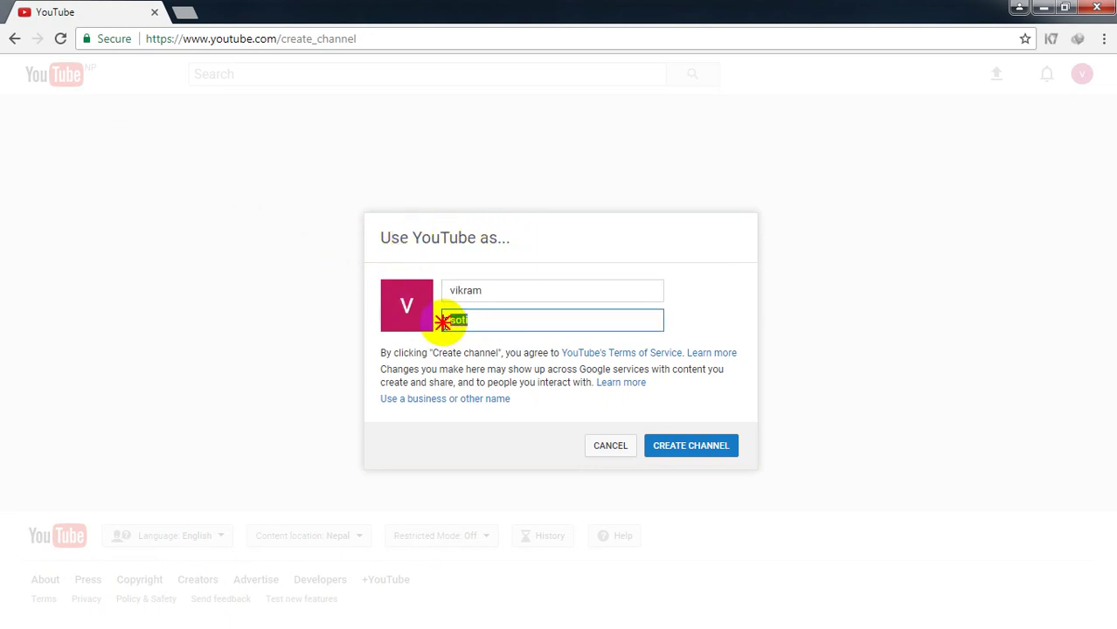
drag(494, 289, 449, 316)
click(474, 325)
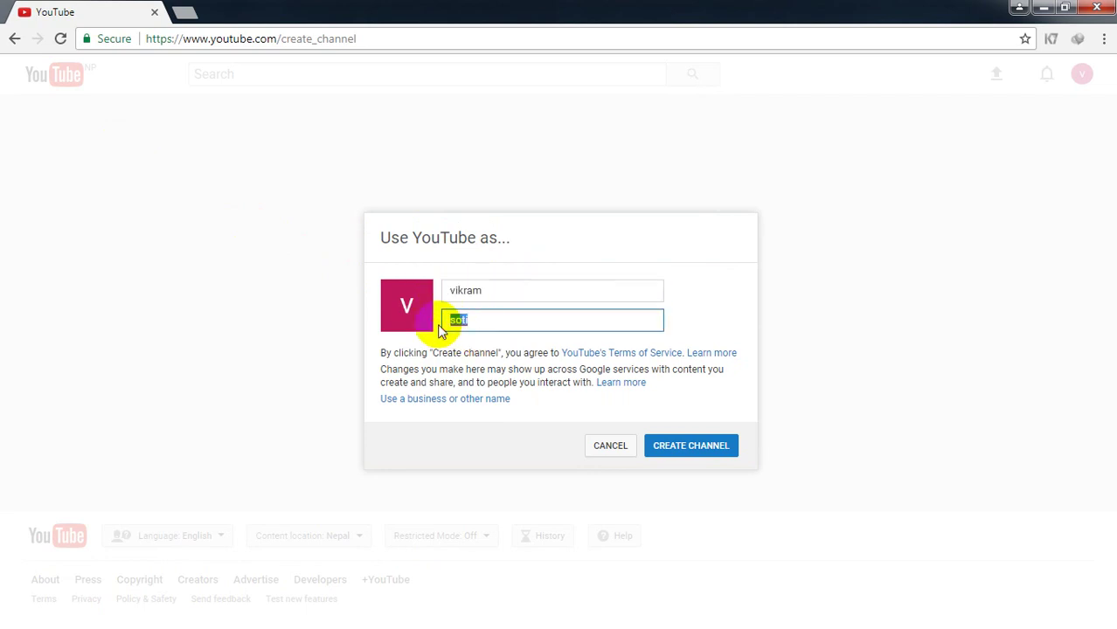
drag(516, 297, 444, 320)
key(BackSpace)
key(BackSpace)
Enter SOTI as the first name and 4 FUN as the last name, then create the channel
click(494, 294)
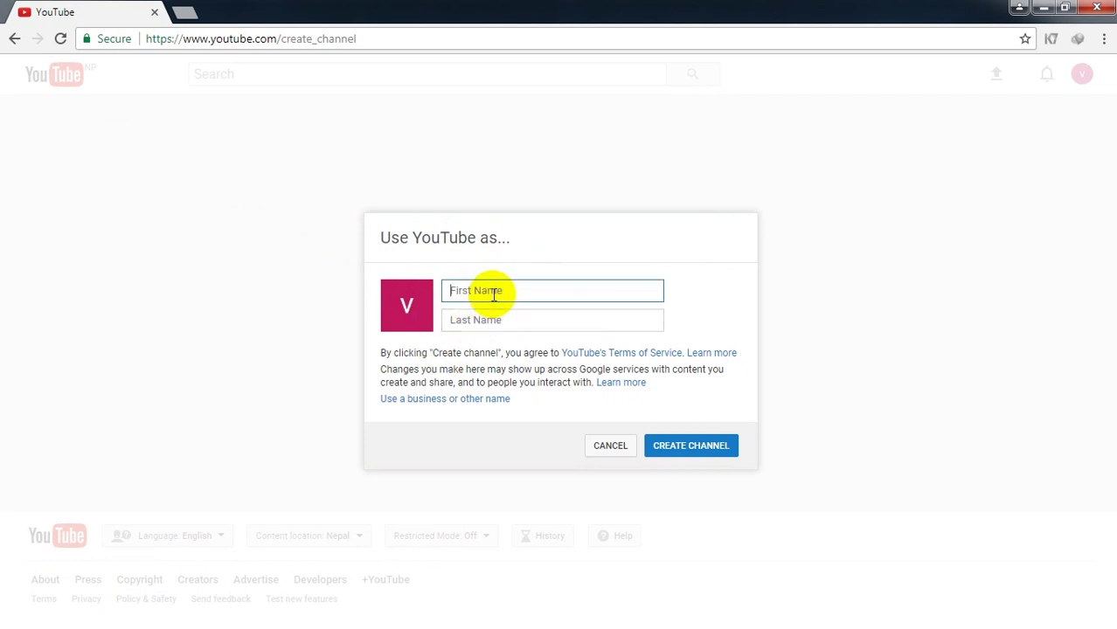
text(soti fro)
key(BackSpace)
key(BackSpace)
key(BackSpace)
key(BackSpace)
key(BackSpace)
key(BackSpace)
text(SOTI)
key(Tab)
text(FOR)
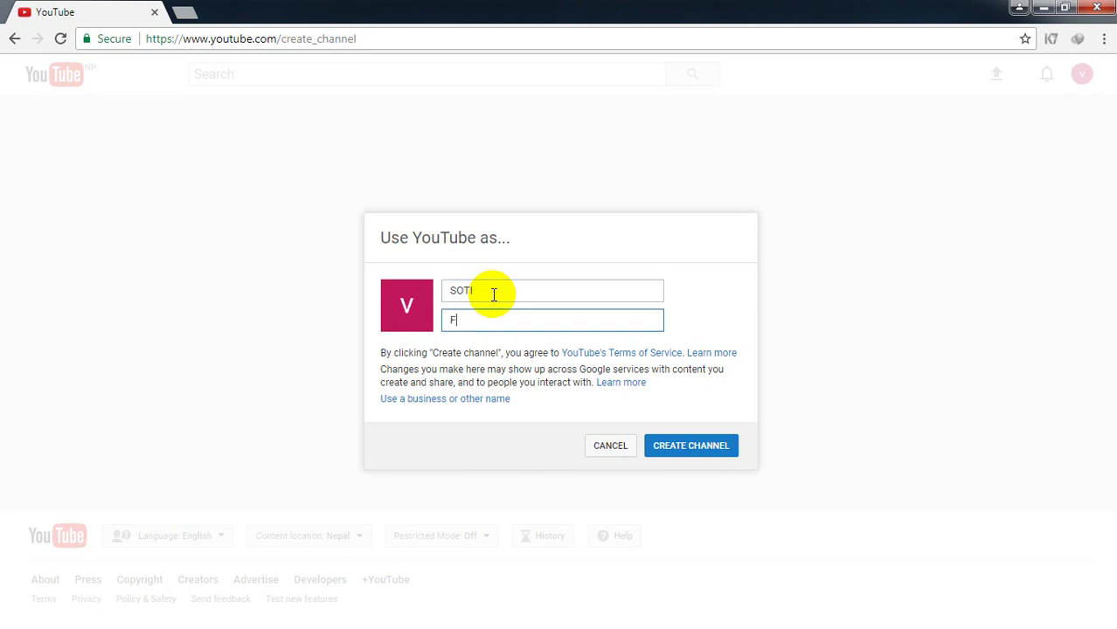
key(BackSpace)
key(BackSpace)
key(BackSpace)
text(4 FUN)
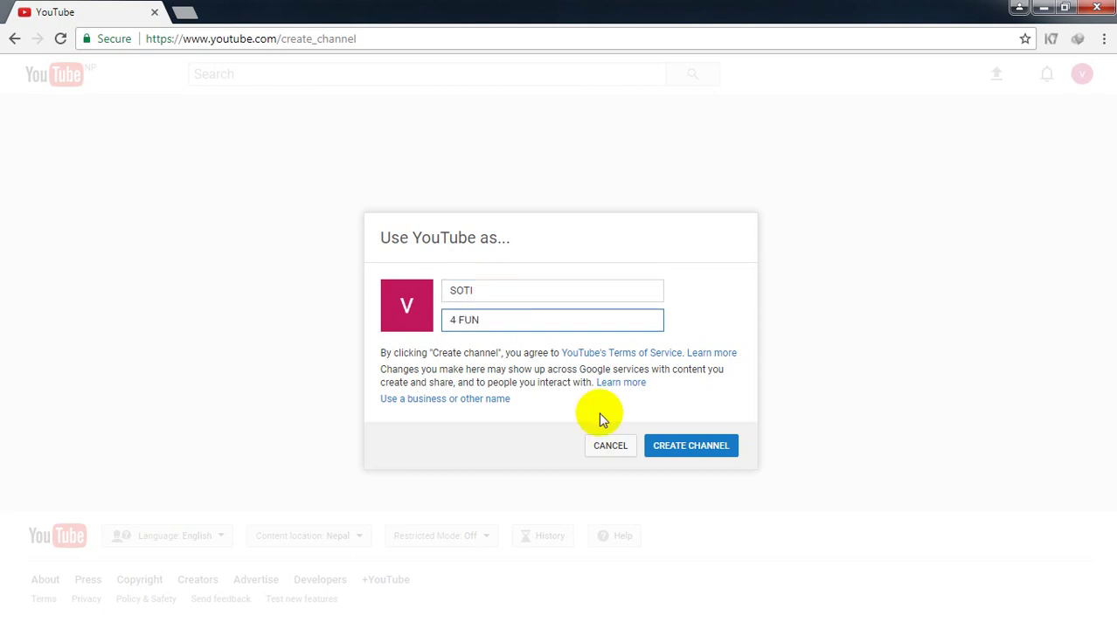
click(696, 445)
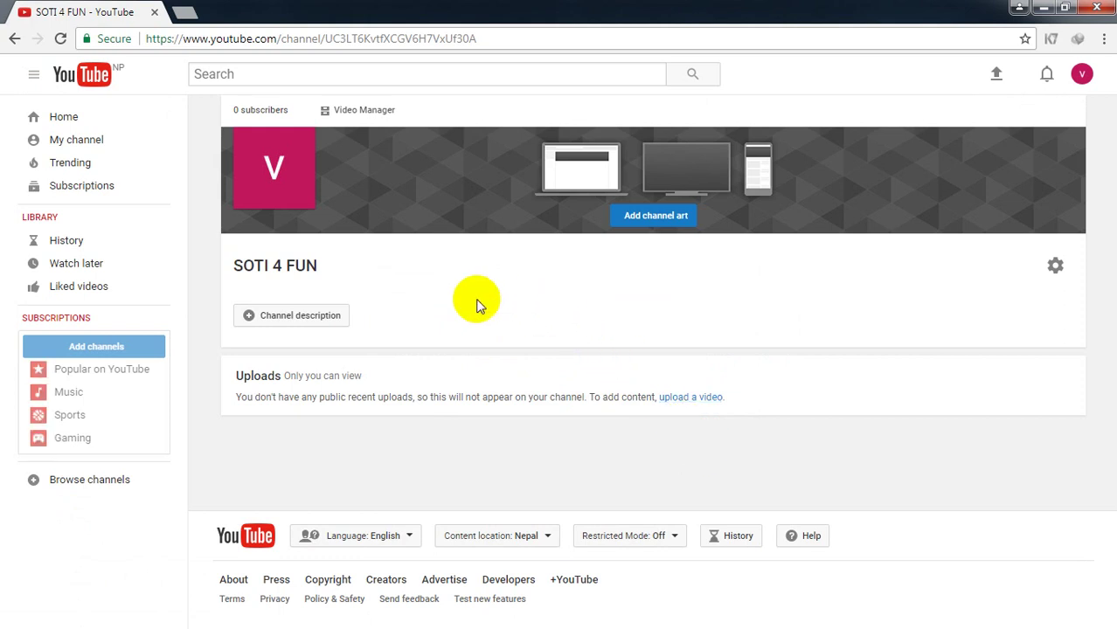
Open Creator Studio's Status and features for SOTI 4 FUN and start account verification
mouse_move(1057, 157)
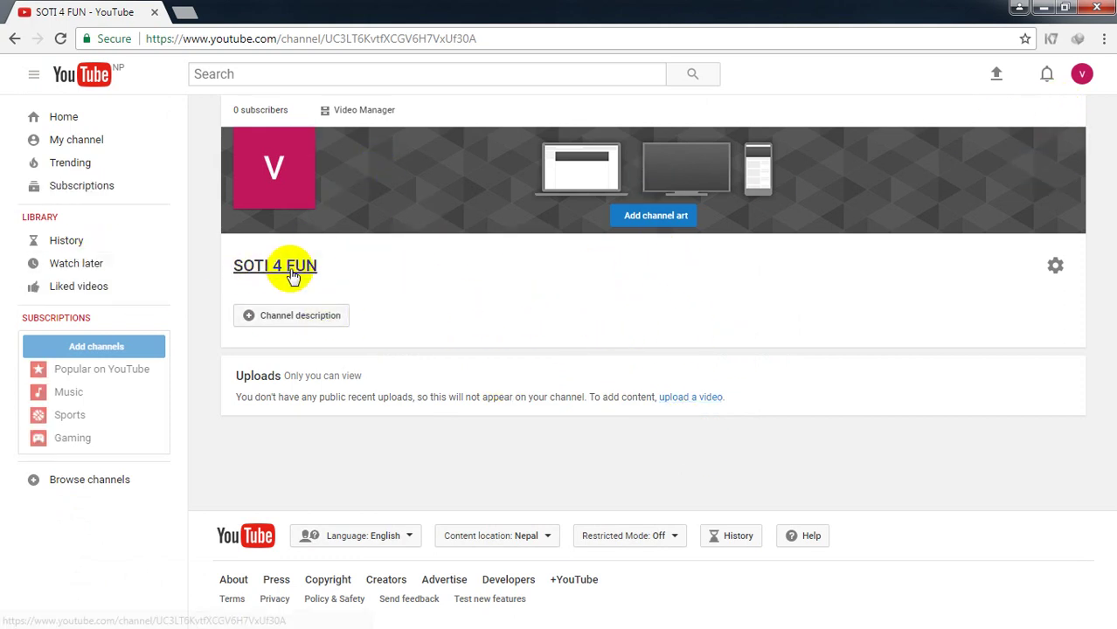
click(117, 147)
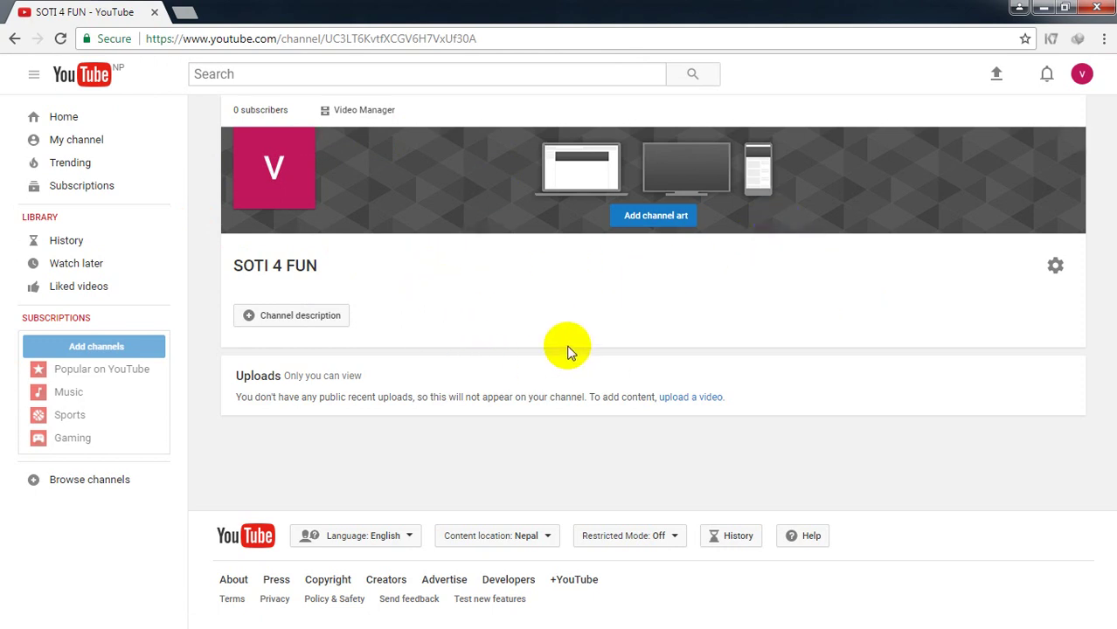
mouse_move(234, 196)
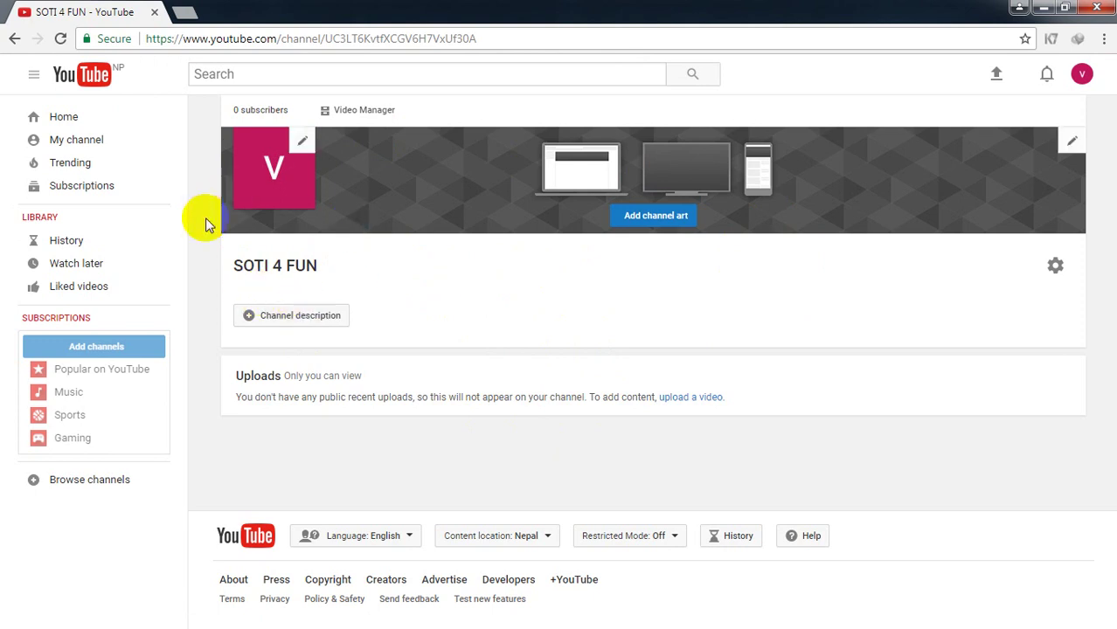
click(374, 116)
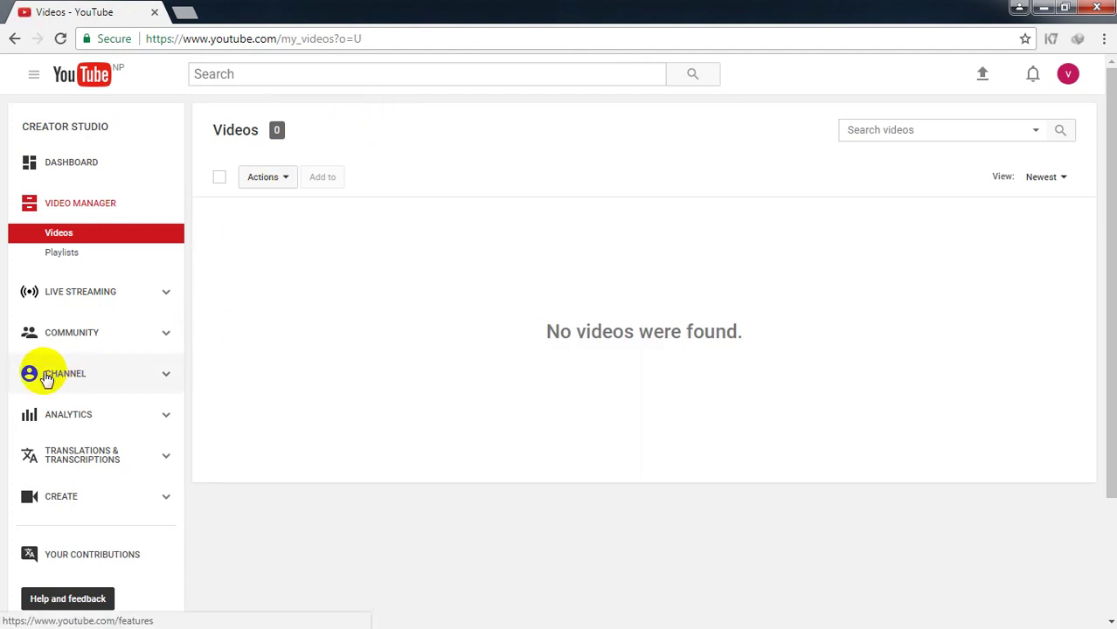
click(88, 378)
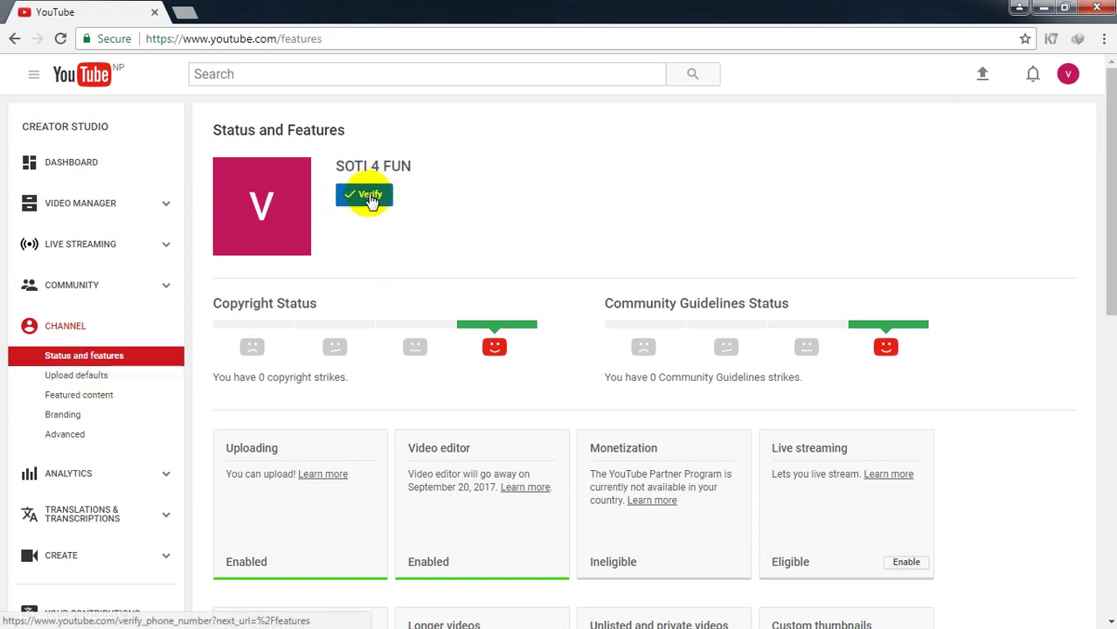
click(369, 199)
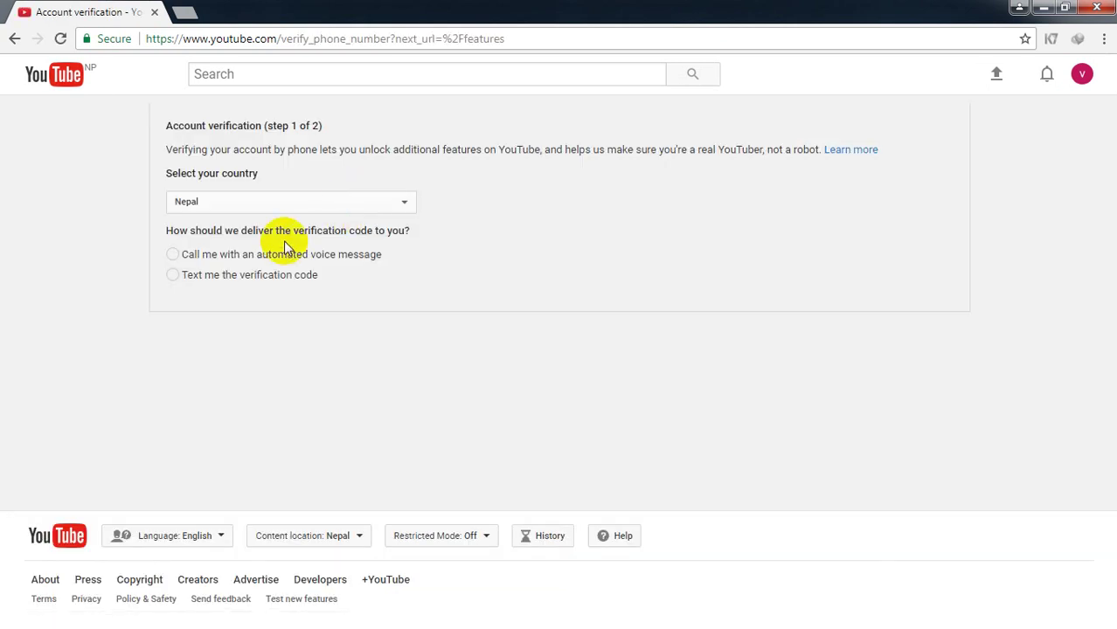
Choose text-message delivery, enter the account's phone number, and submit it for a code
click(201, 279)
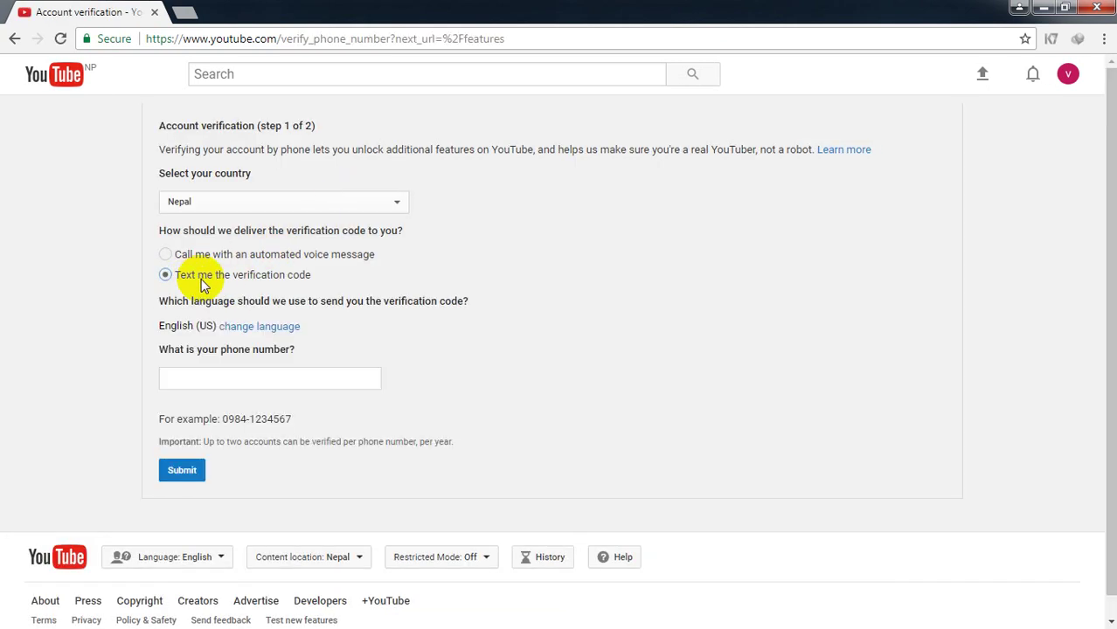
click(298, 379)
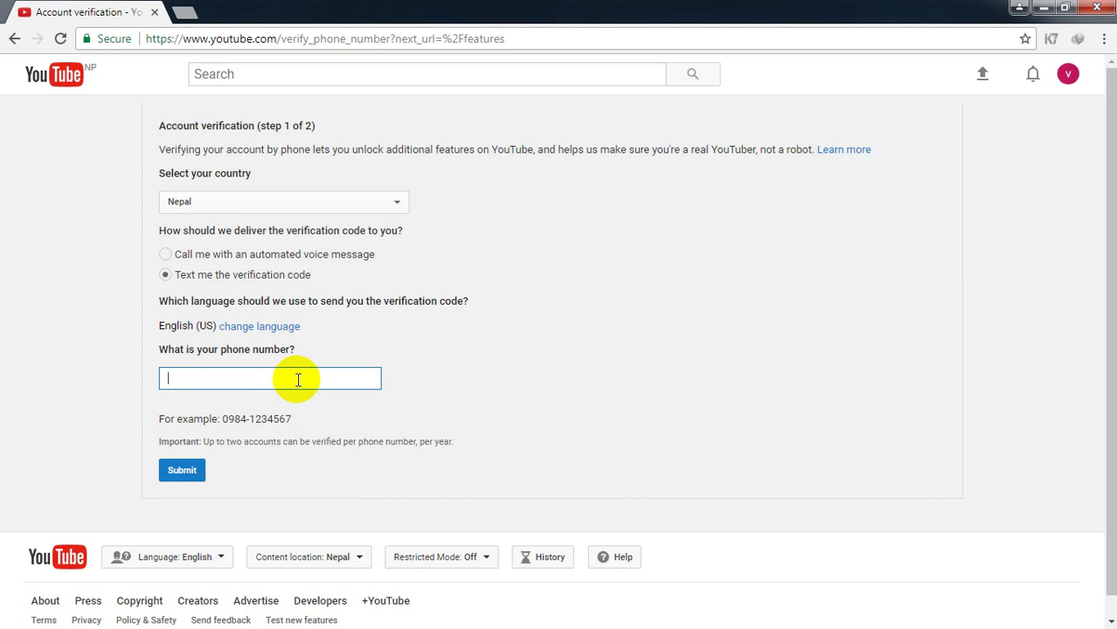
click(298, 380)
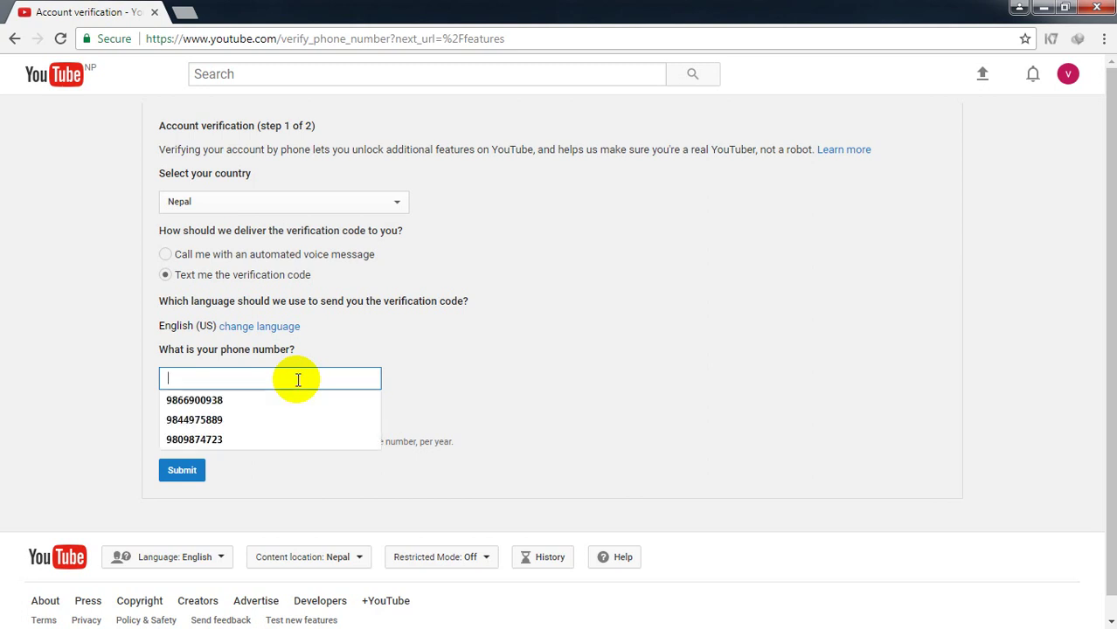
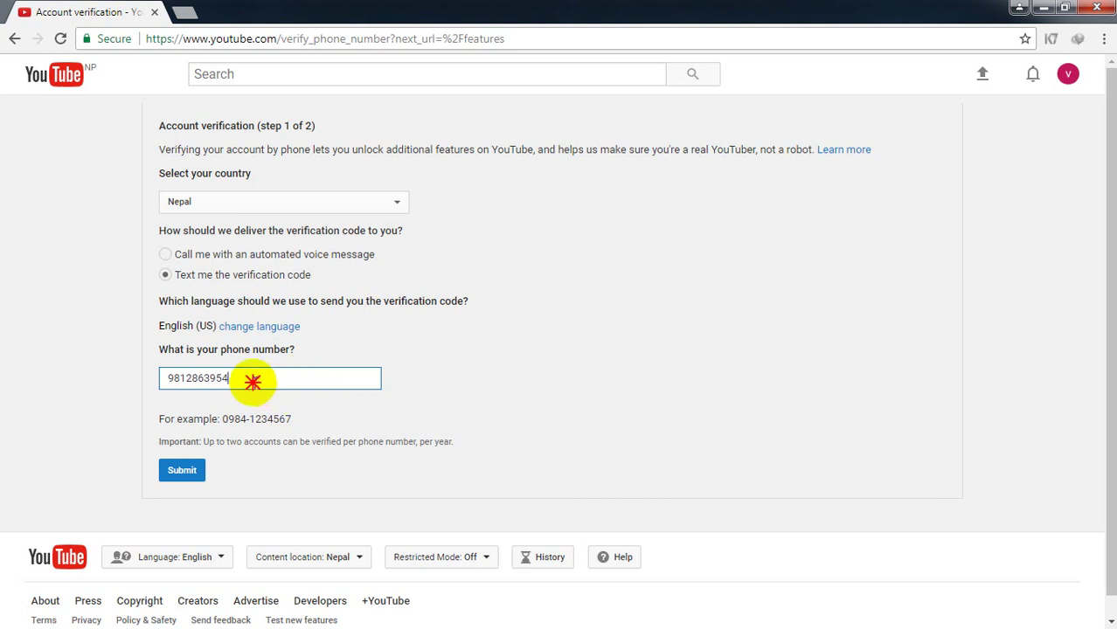
drag(249, 382, 121, 411)
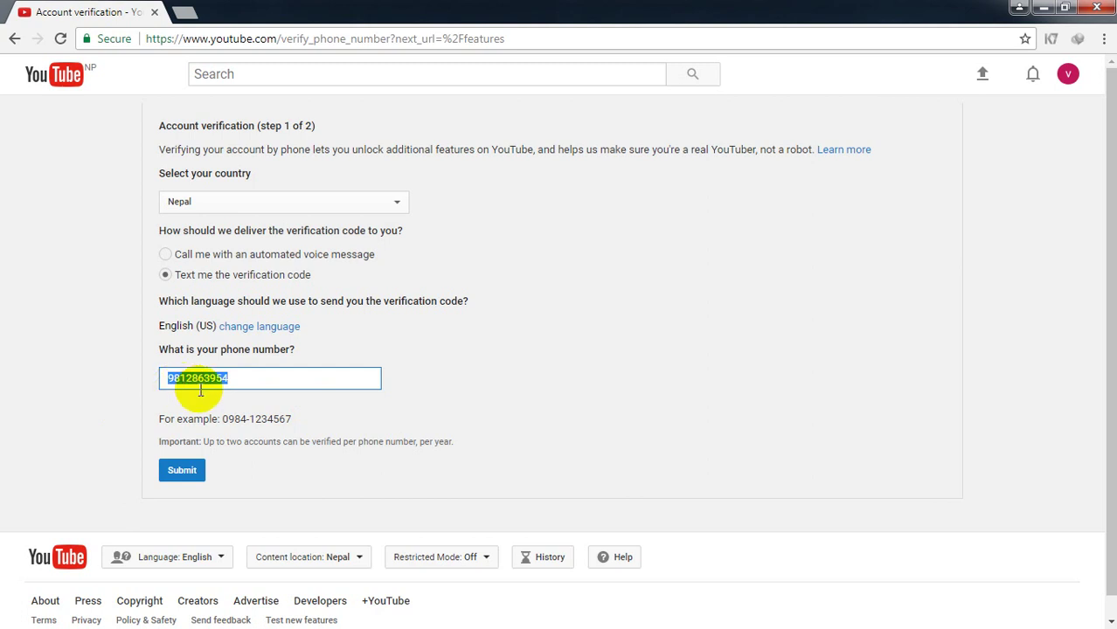
click(183, 472)
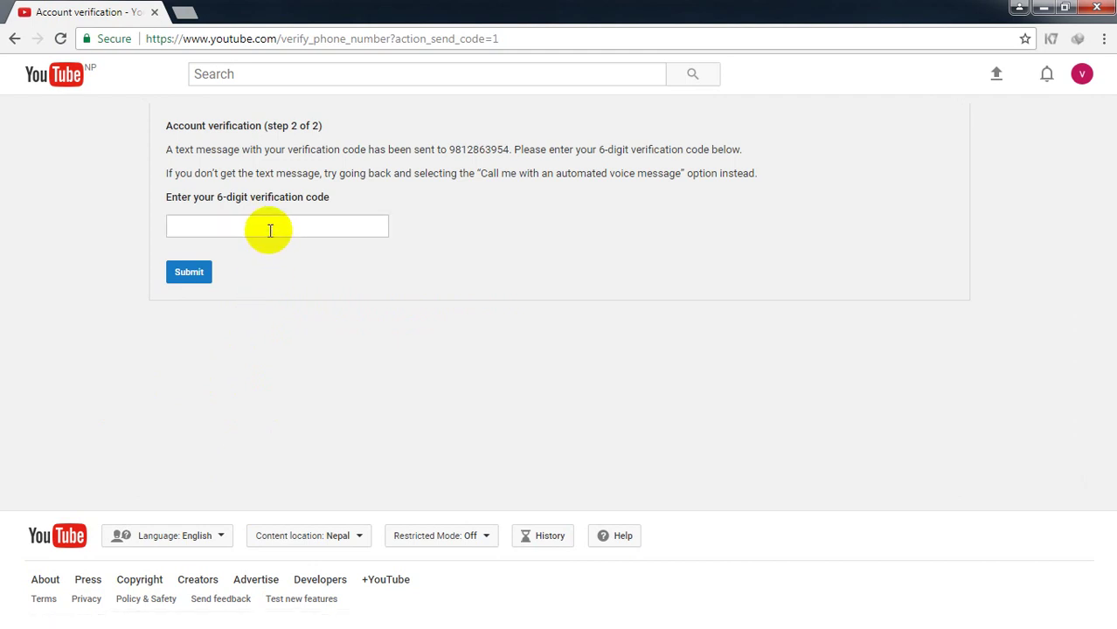
Enter the six-digit verification code from the text message and submit it
click(270, 230)
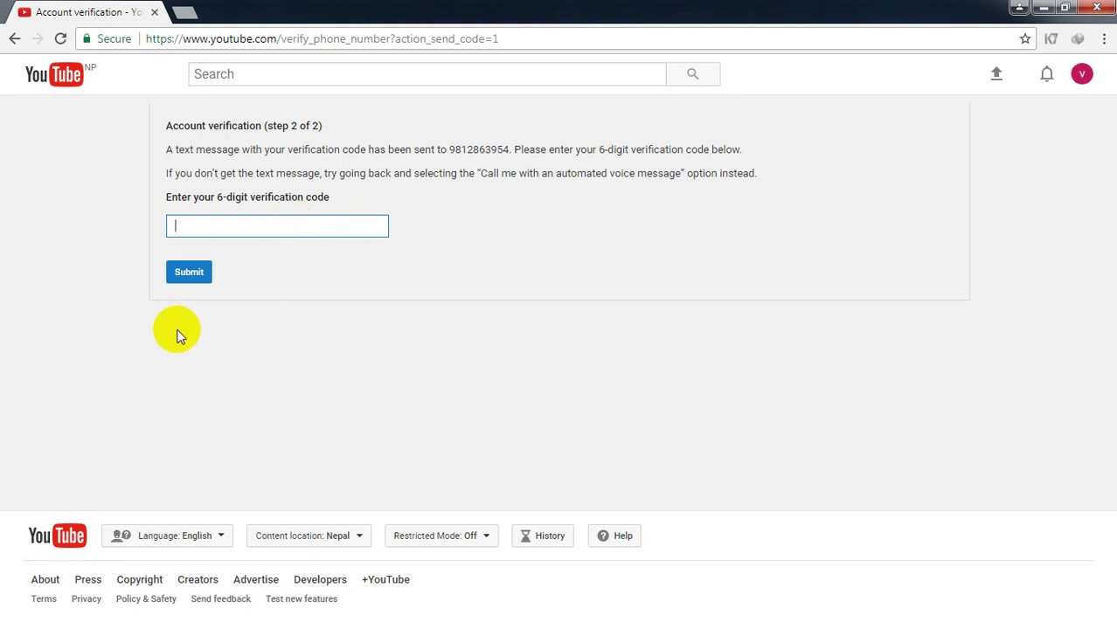
click(282, 221)
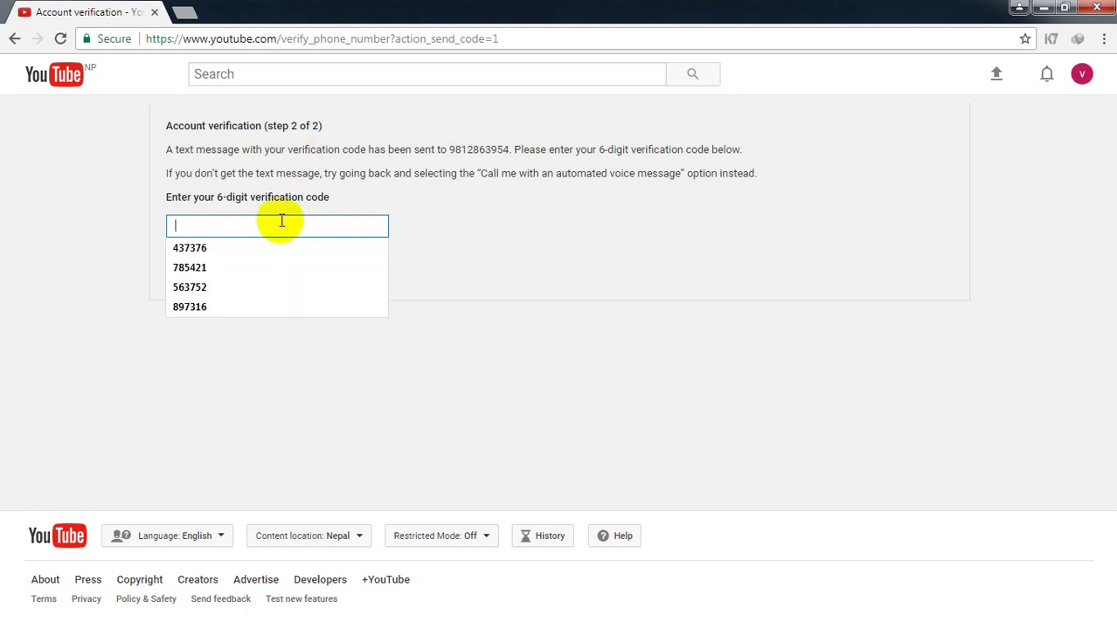
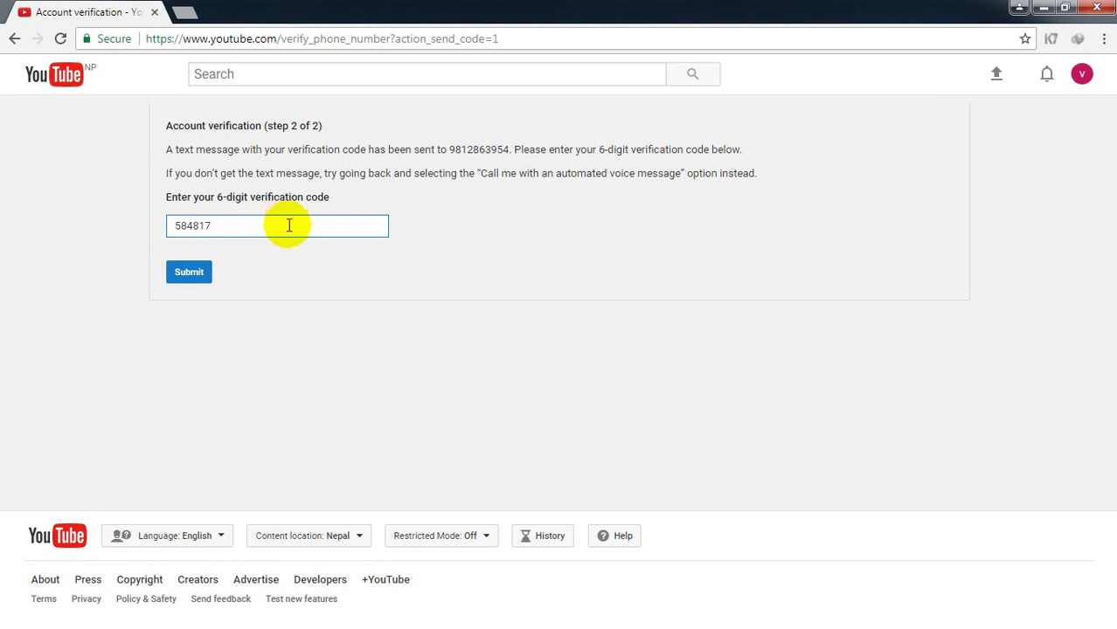
click(200, 273)
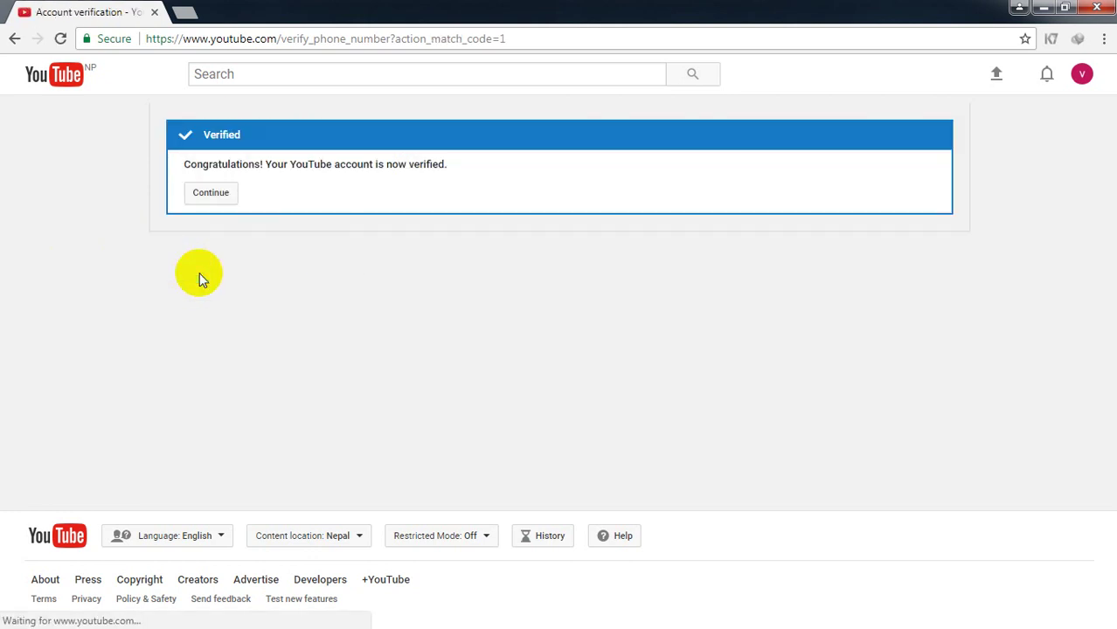
Continue to Status and features and open Learn more on monetization eligibility
click(214, 194)
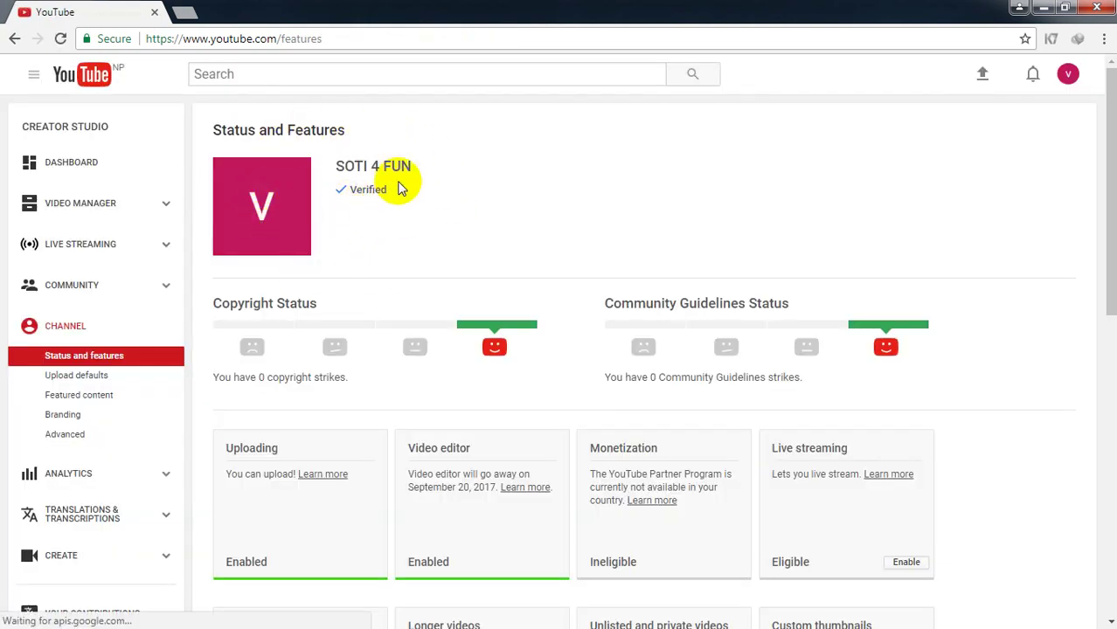
scroll(633, 450, down, 1)
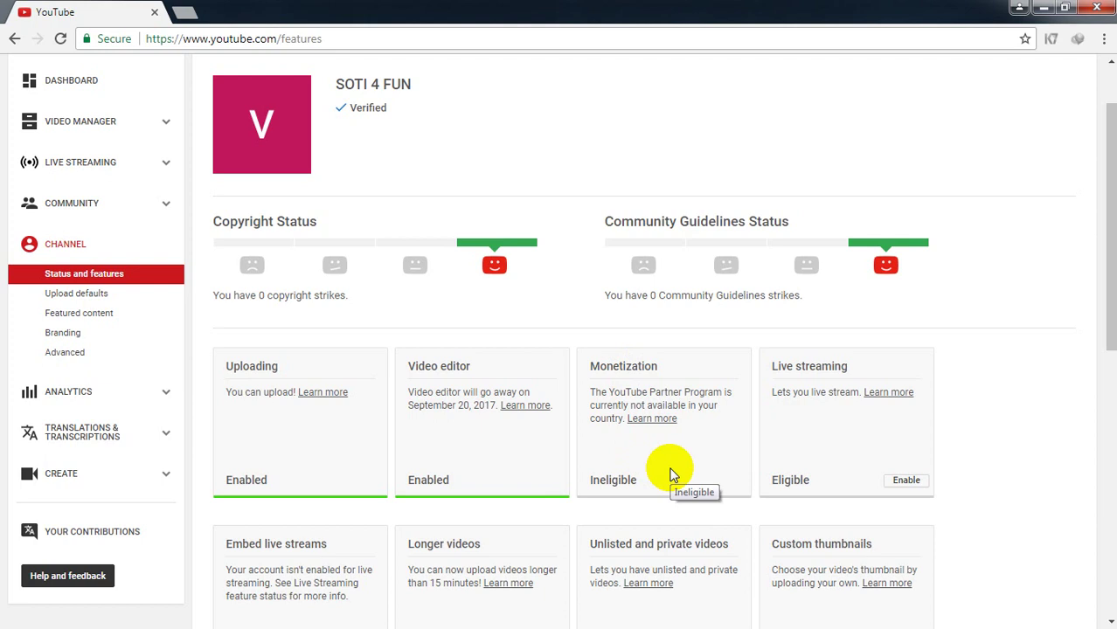
click(661, 420)
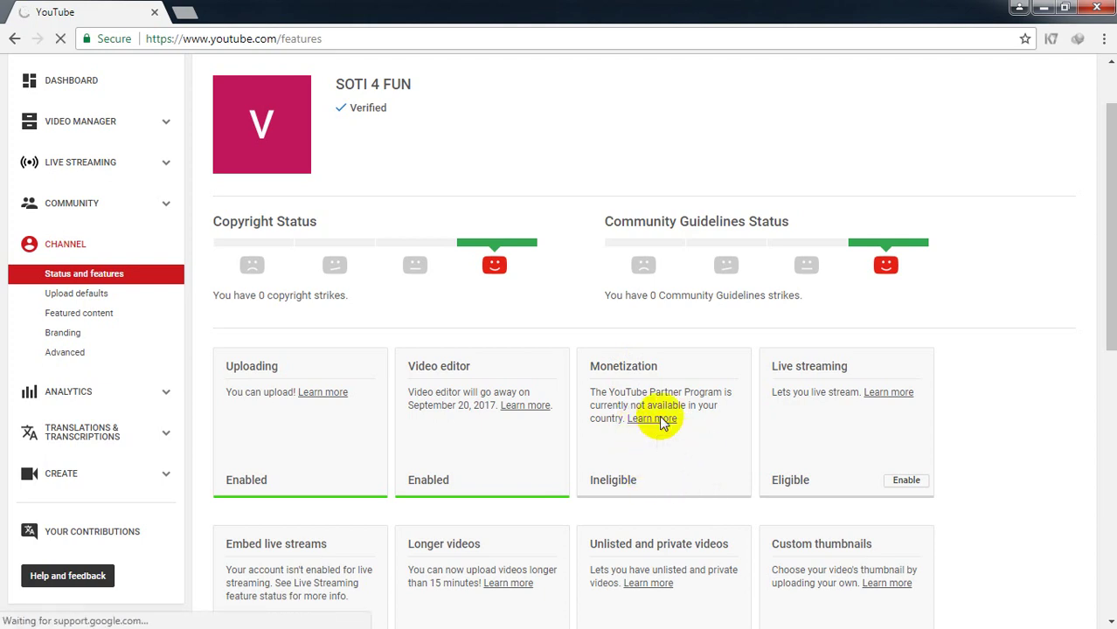
scroll(506, 411, down, 5)
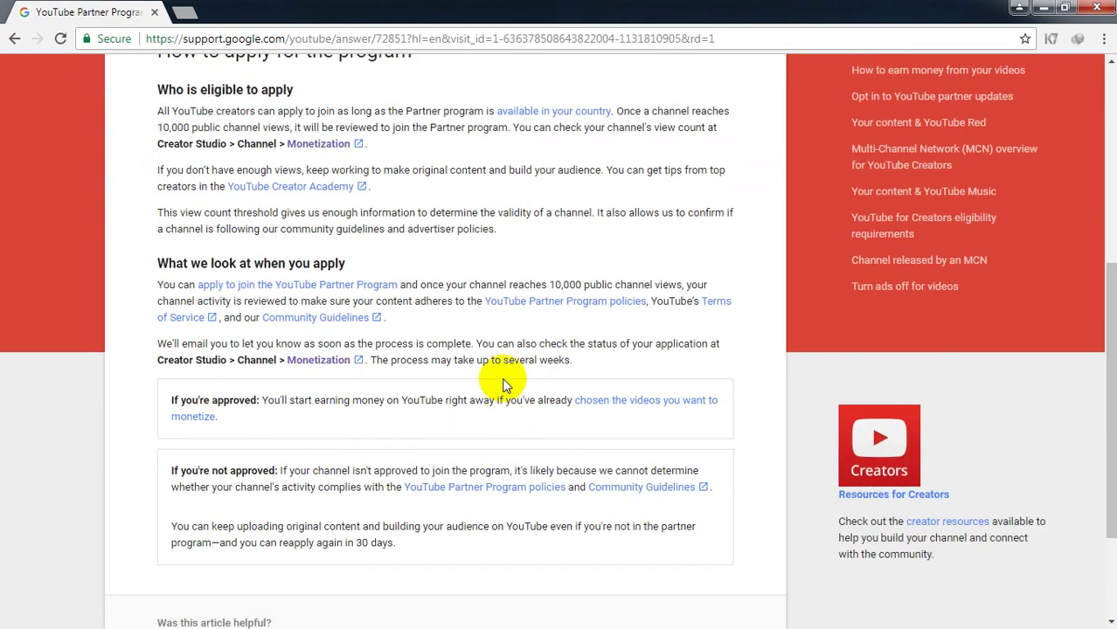
drag(549, 286, 586, 288)
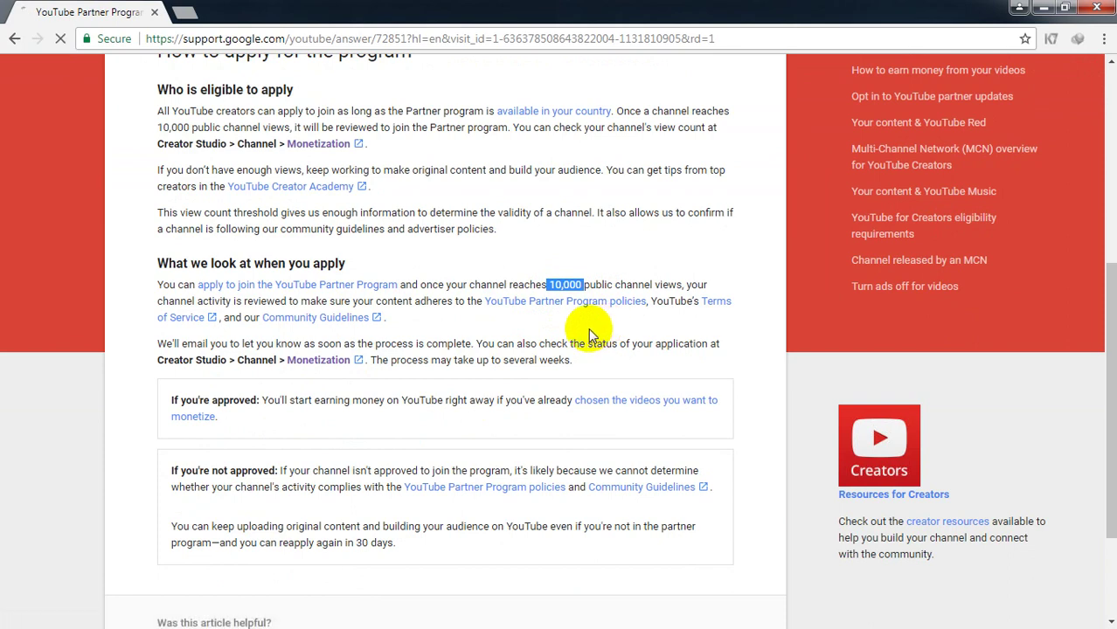
scroll(504, 338, up, 1)
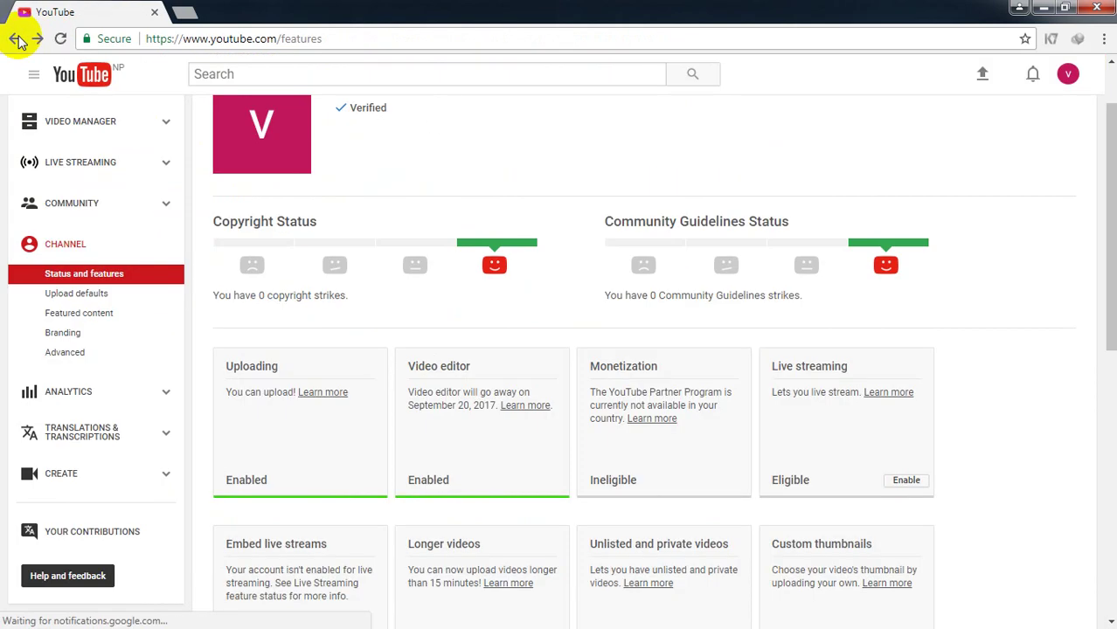
Open the Creator Studio dashboard, try the upload file picker, then return to the dashboard
scroll(481, 289, up, 1)
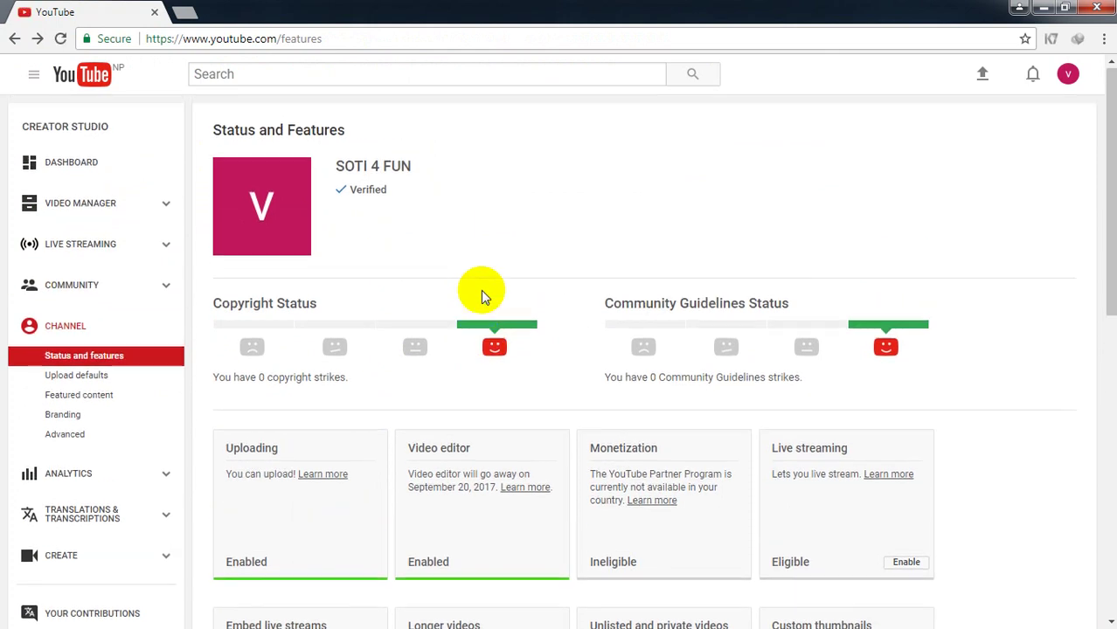
click(83, 165)
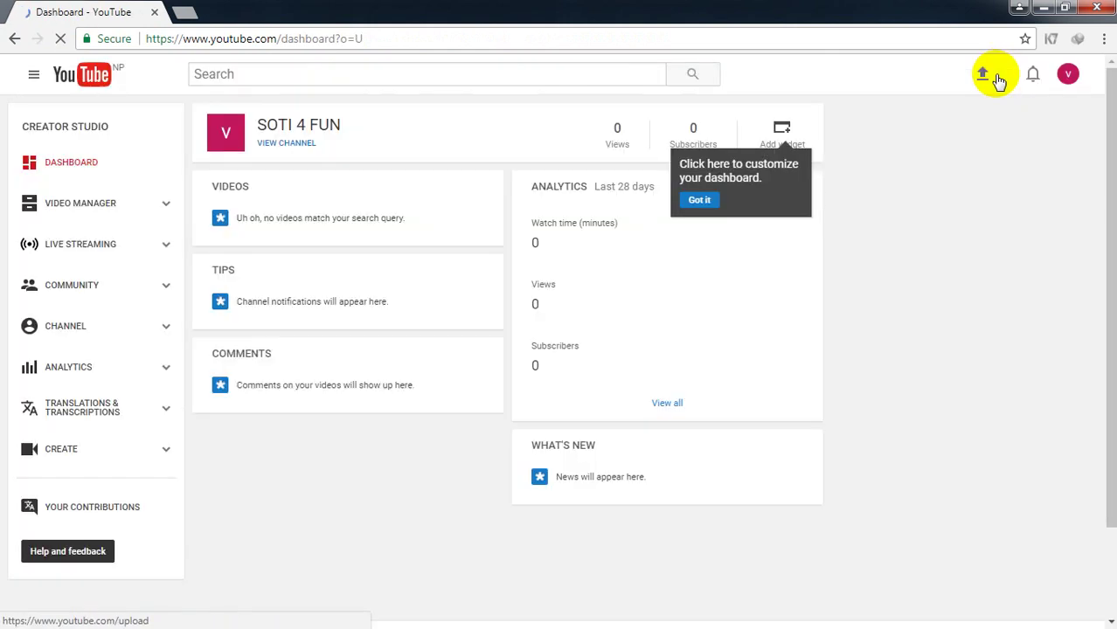
click(983, 76)
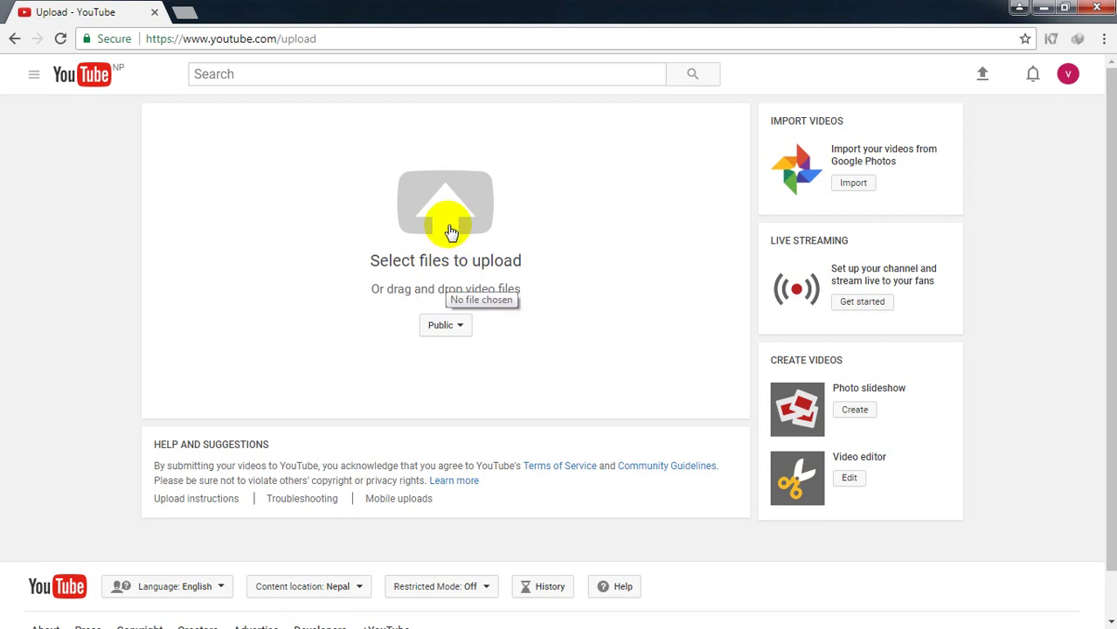
click(449, 219)
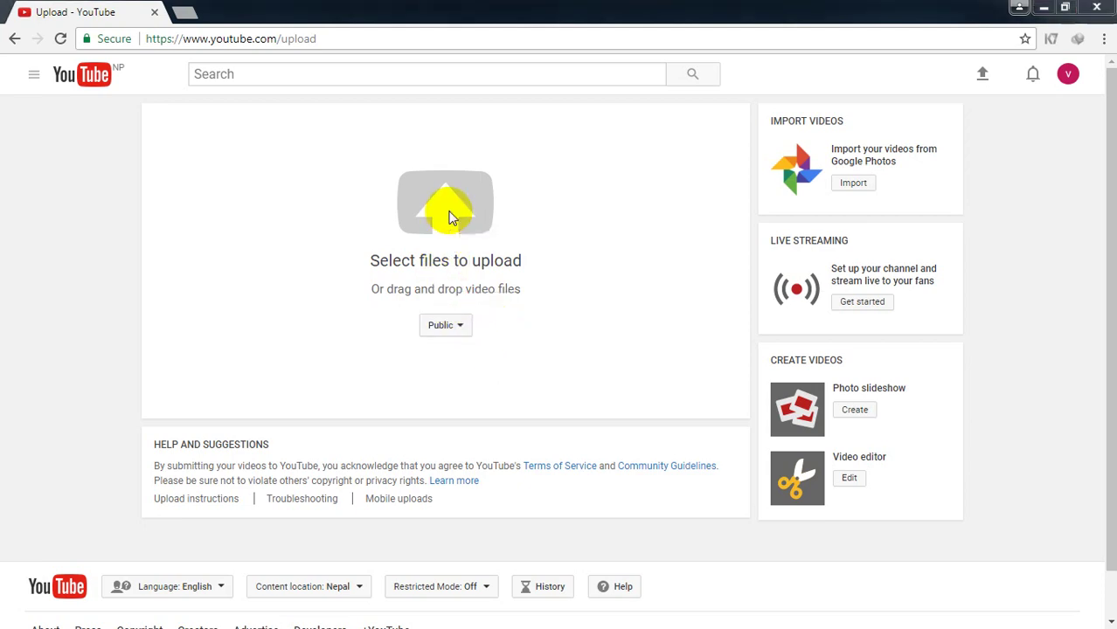
click(1093, 8)
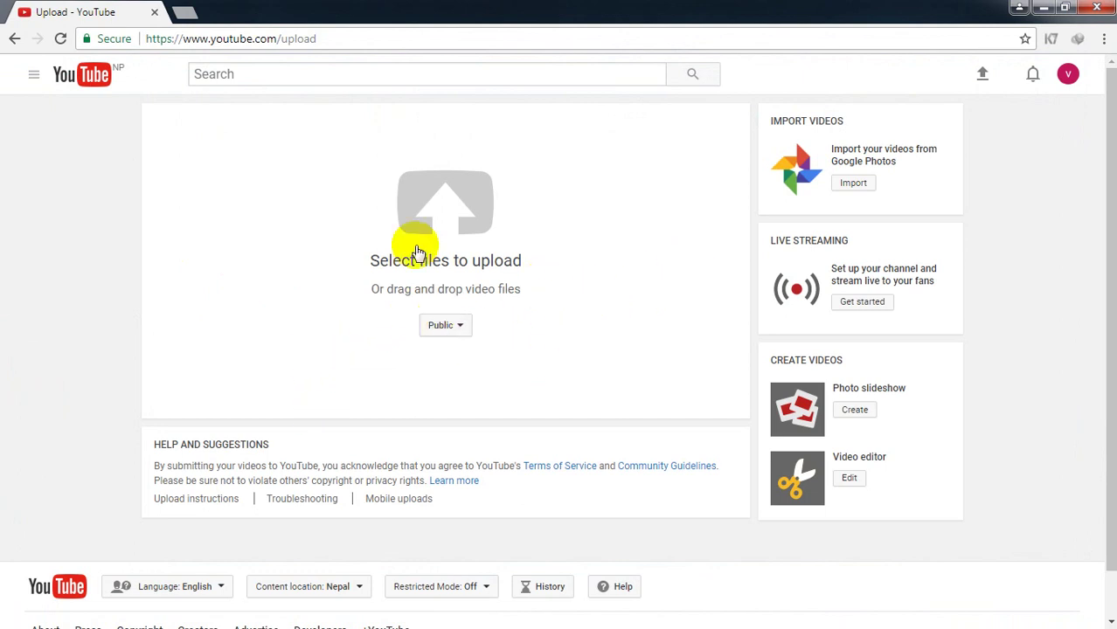
click(13, 41)
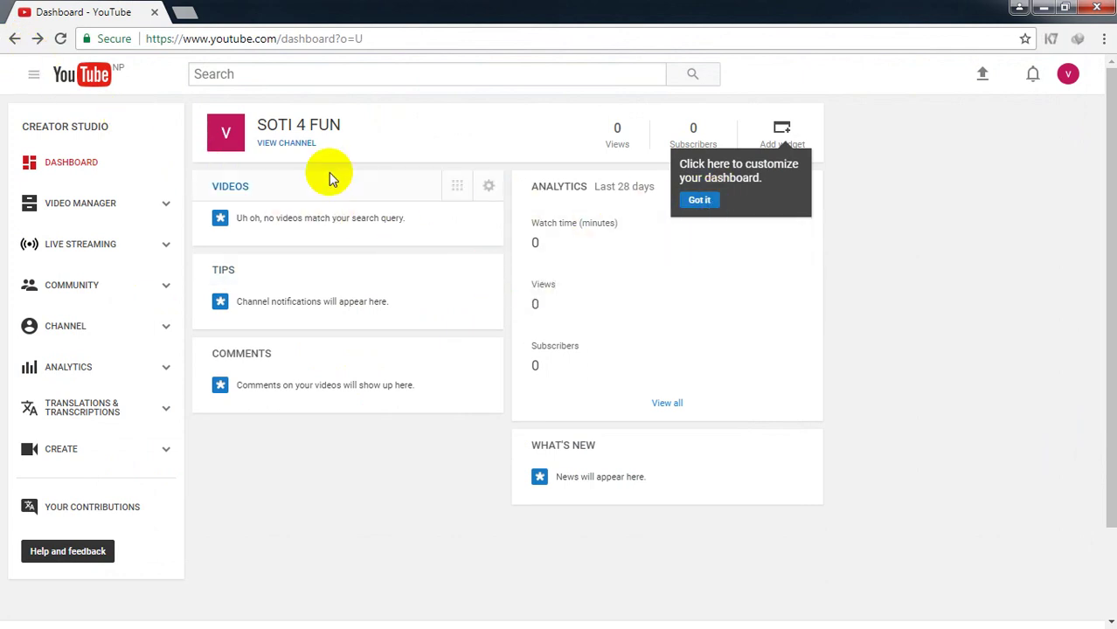
Open the channel's empty Video Manager list, then the account menu
click(62, 210)
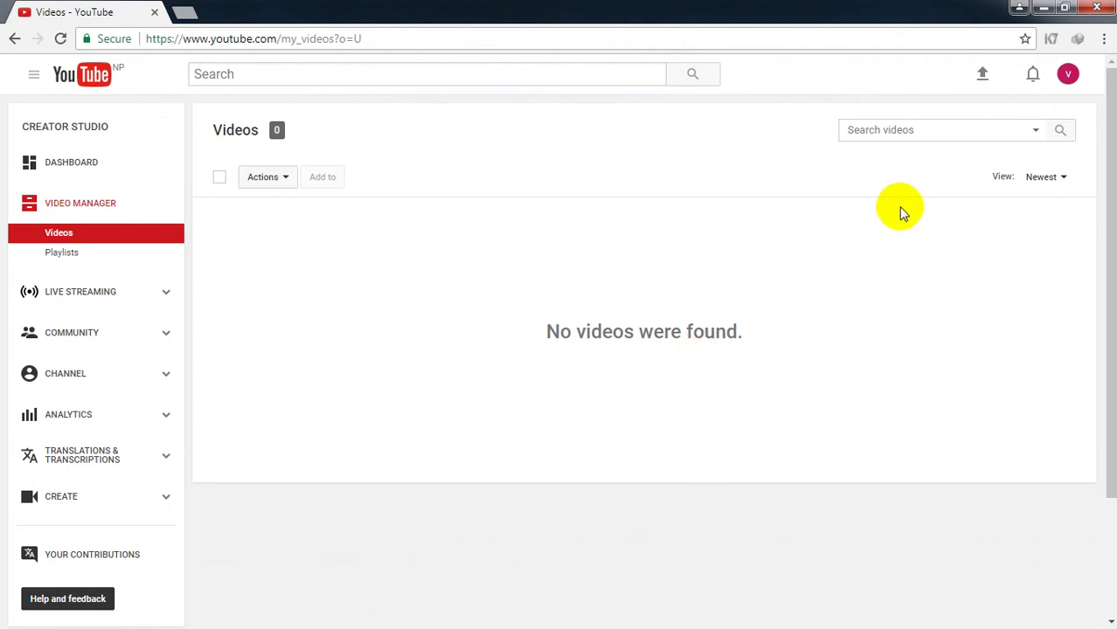
click(1068, 76)
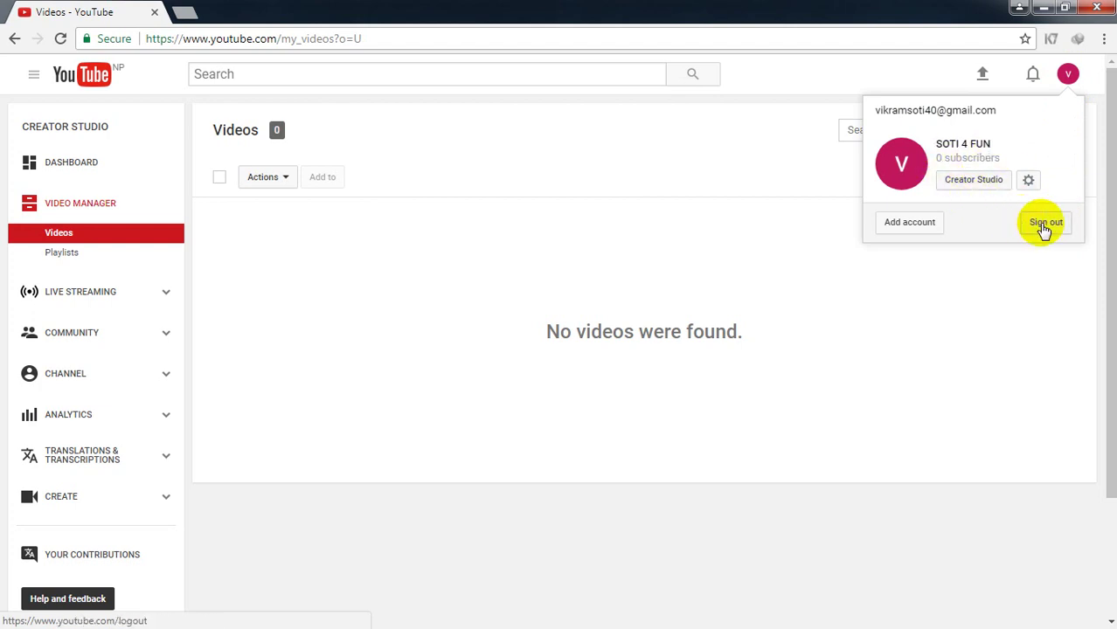
Add the Soti Computer Google account and sign in, re-entering the password after a wrong-password error
click(911, 222)
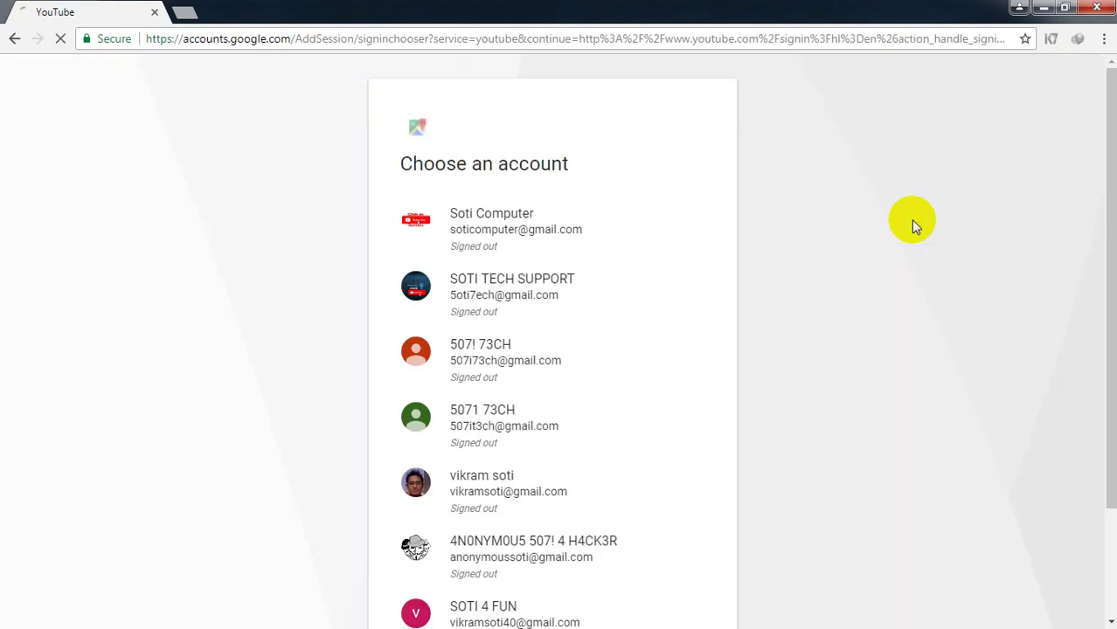
click(502, 234)
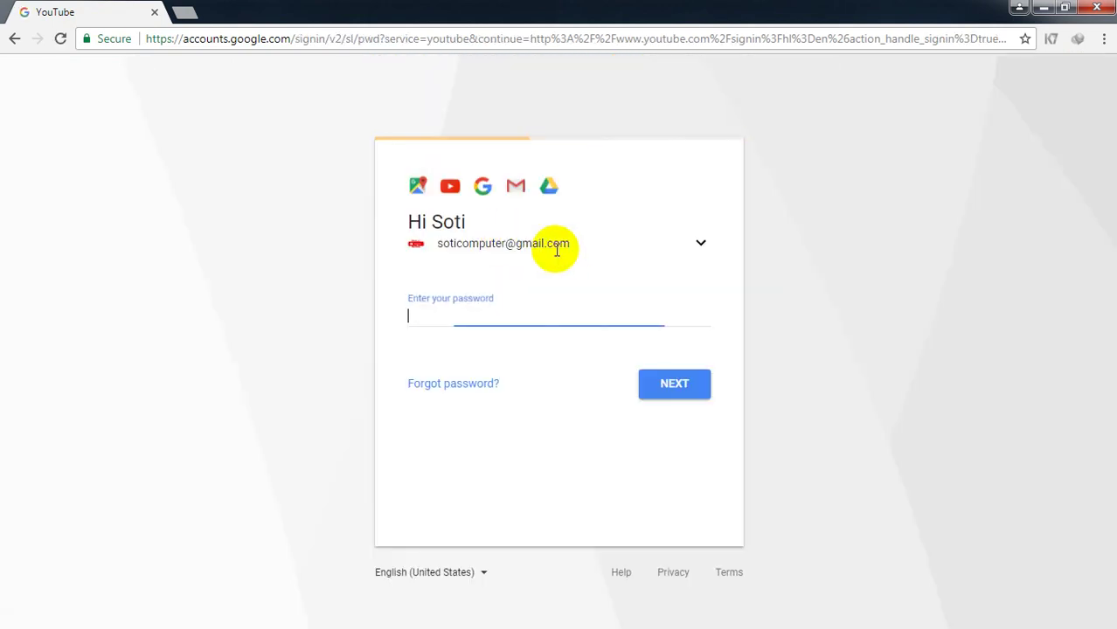
click(490, 313)
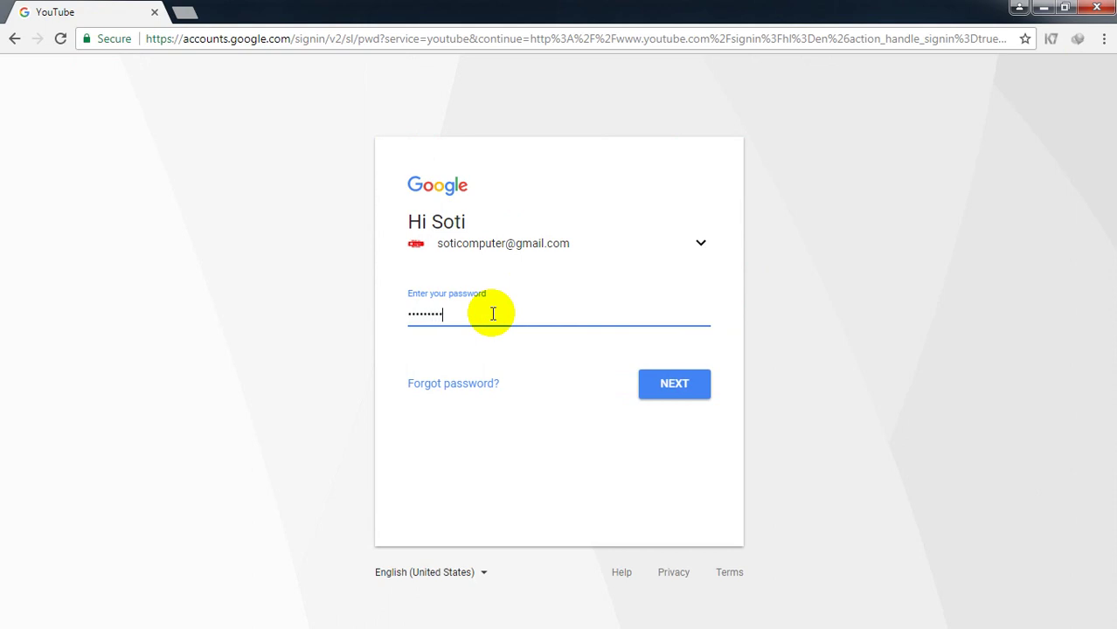
key(Return)
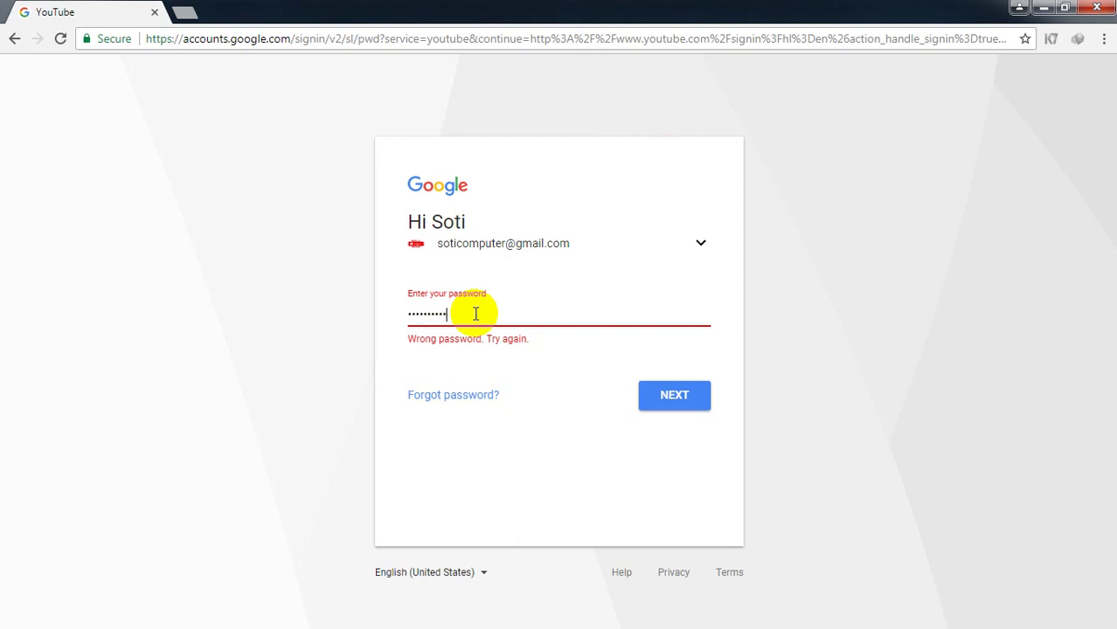
key(Return)
key(Return)
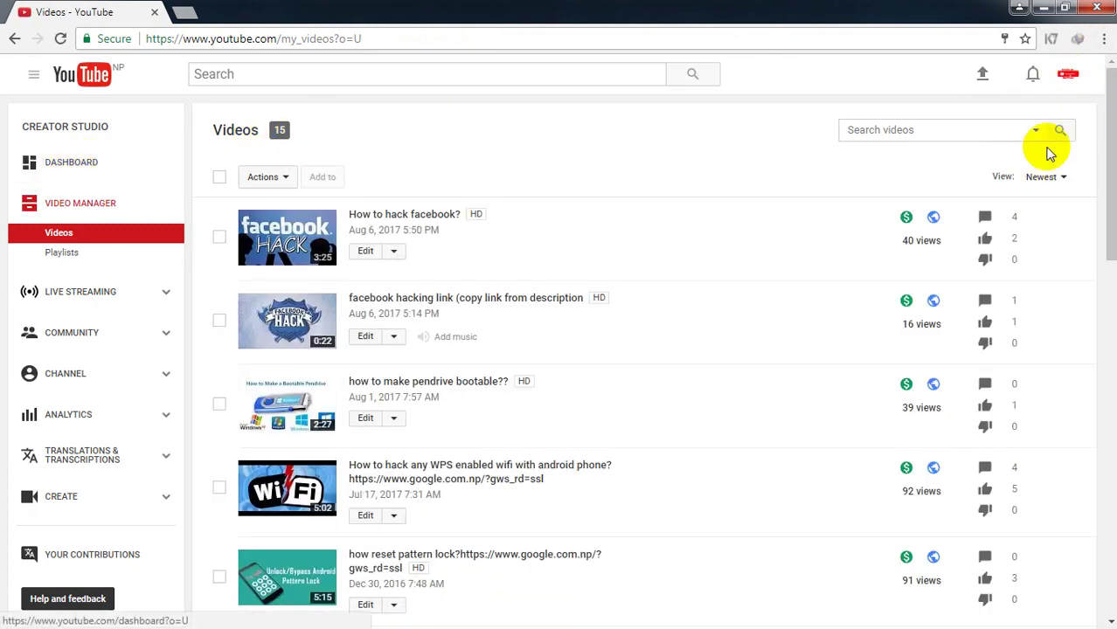
click(1066, 80)
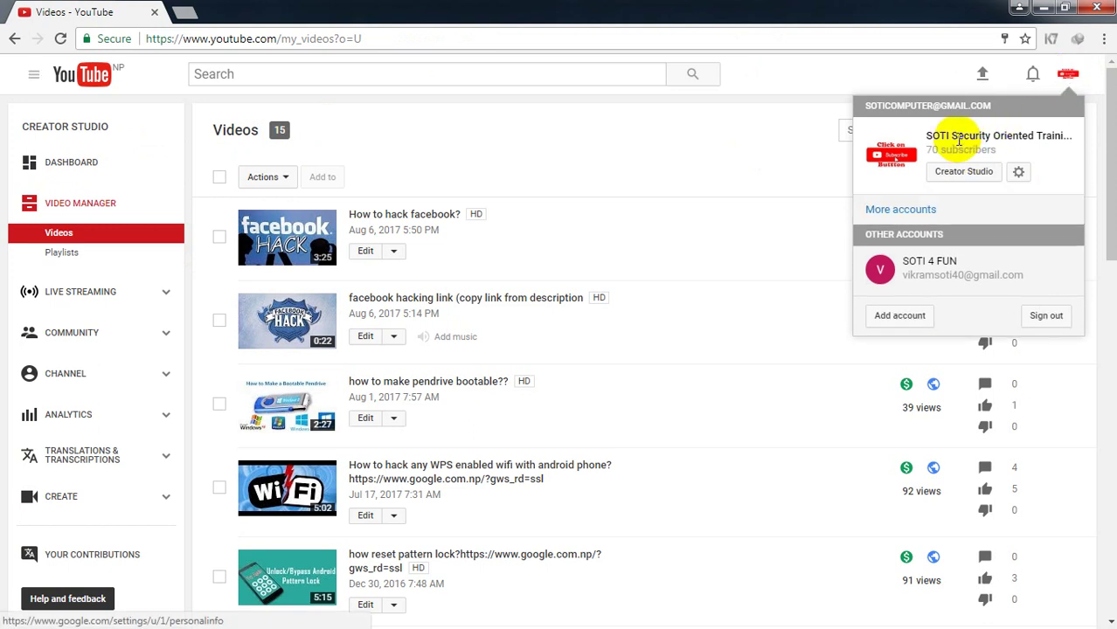
click(1068, 77)
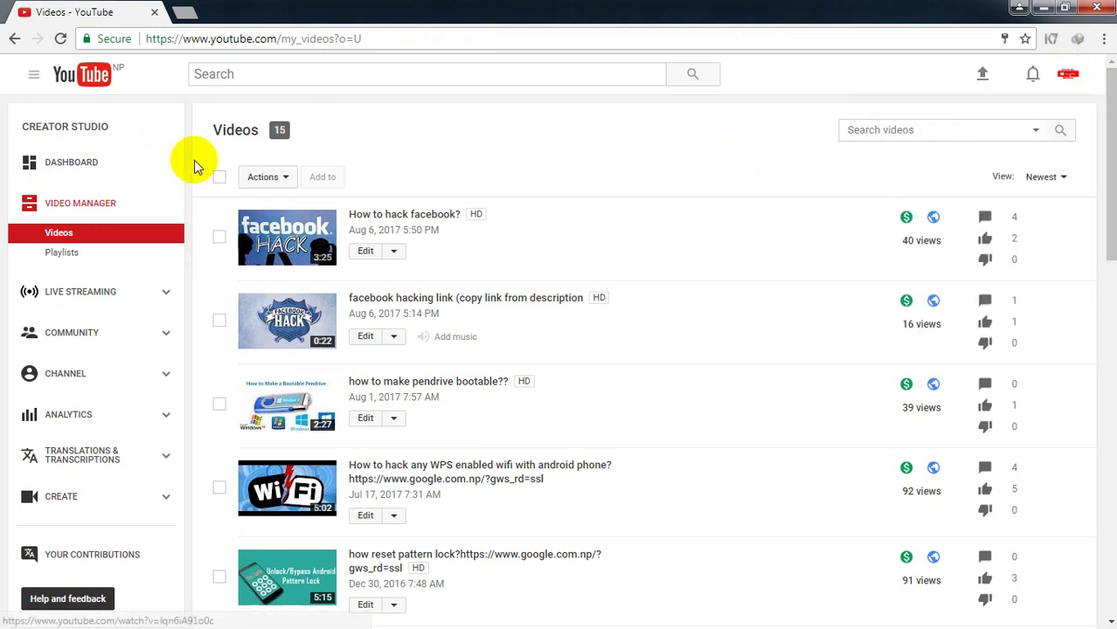
click(77, 163)
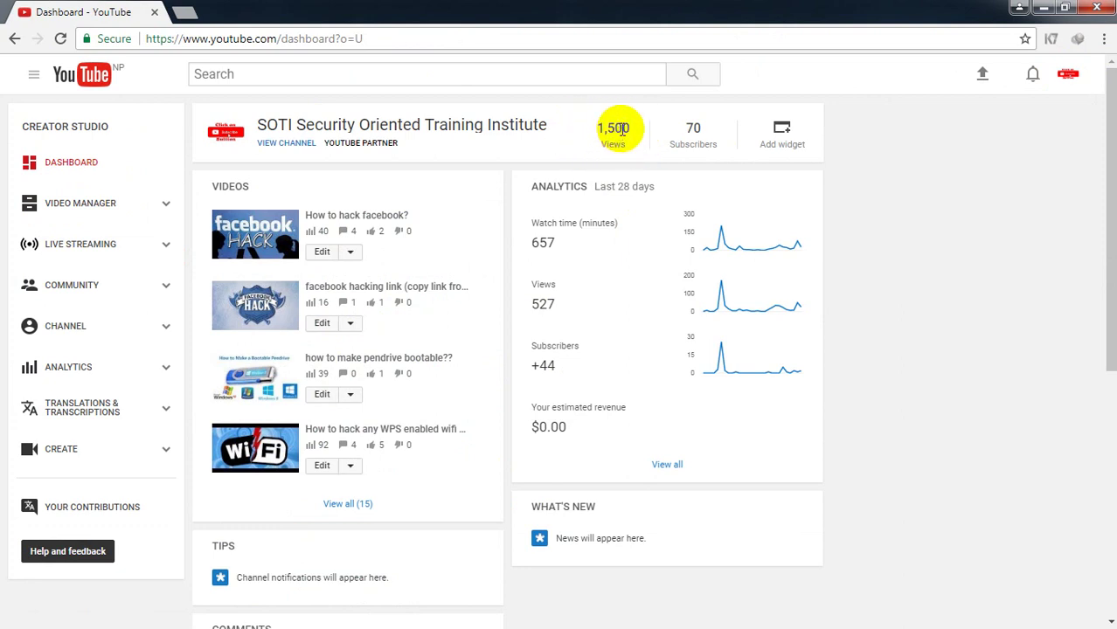
click(94, 211)
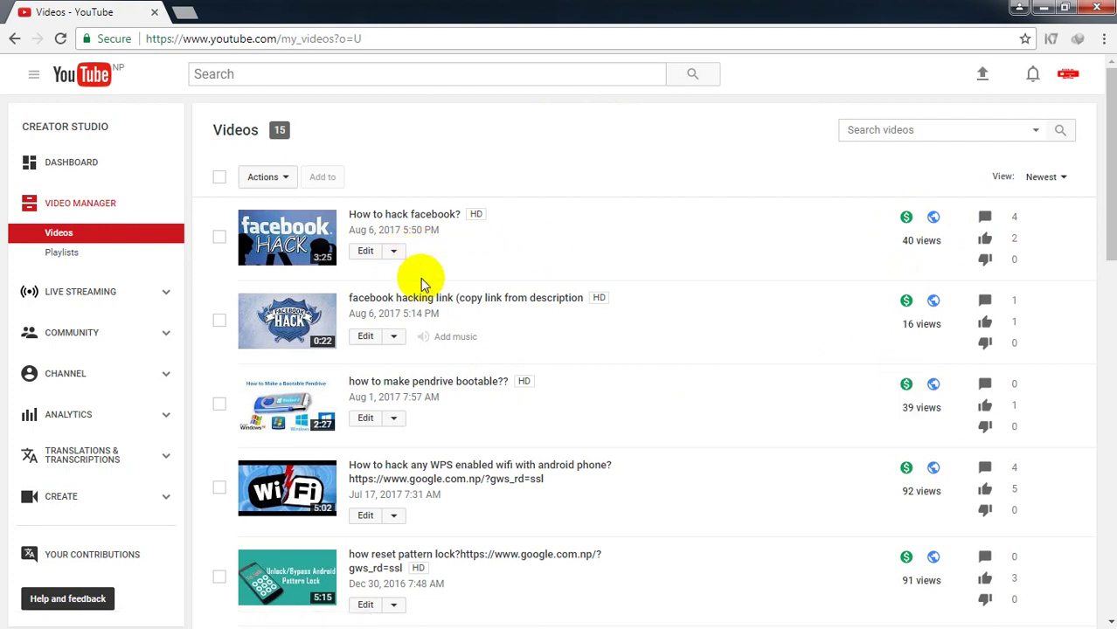
scroll(743, 325, down, 3)
scroll(743, 325, up, 3)
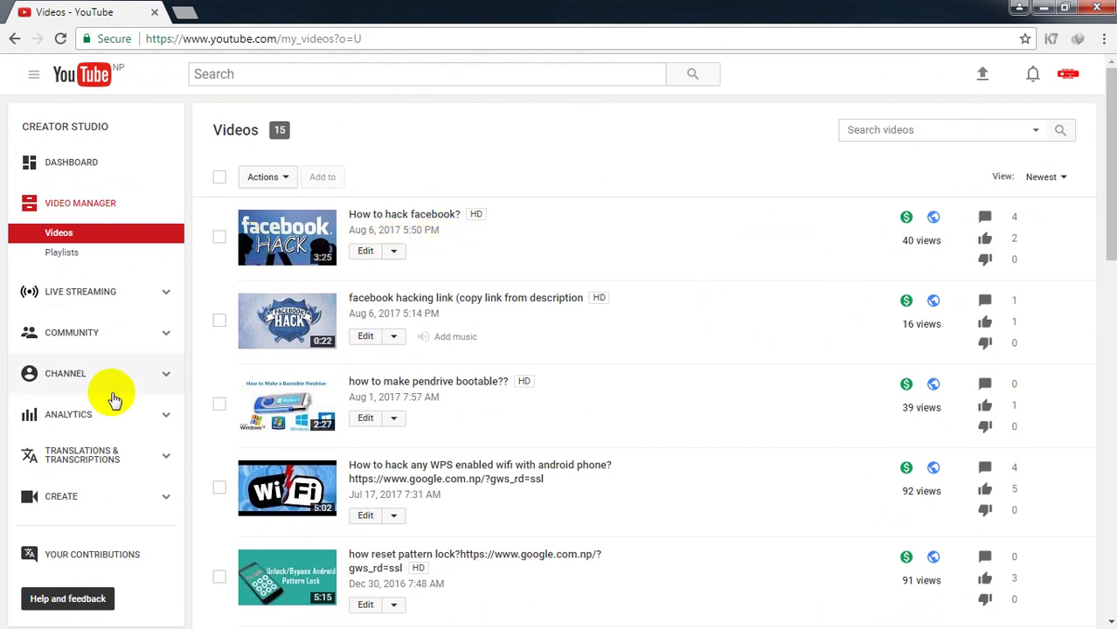
Open the partner channel's Status and features page and review its Partner Verified status and feature cards
click(79, 378)
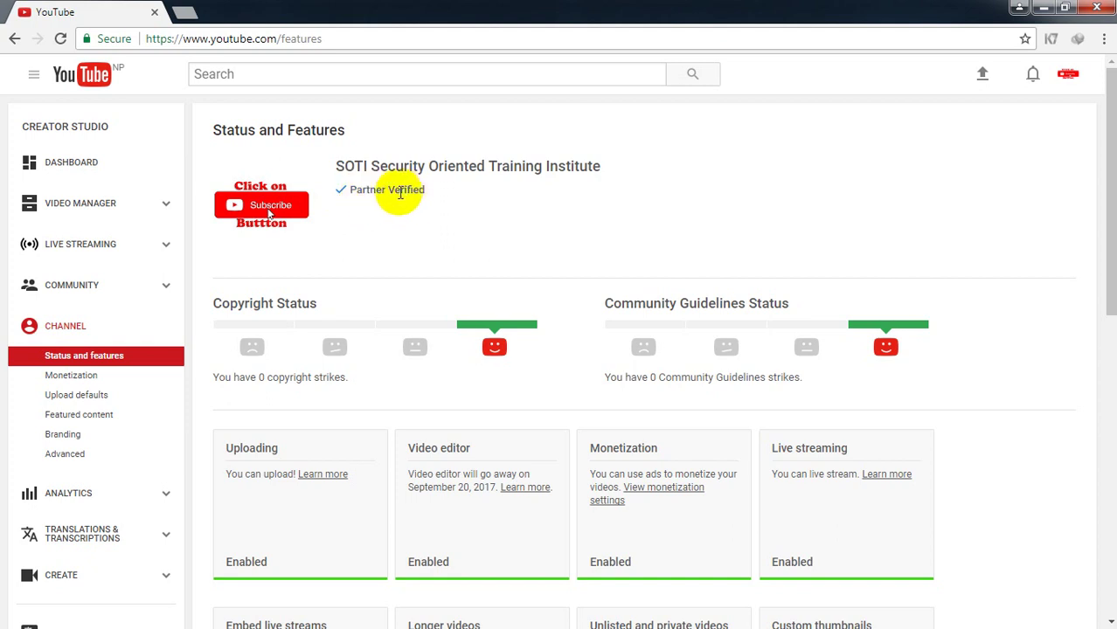
scroll(616, 391, down, 1)
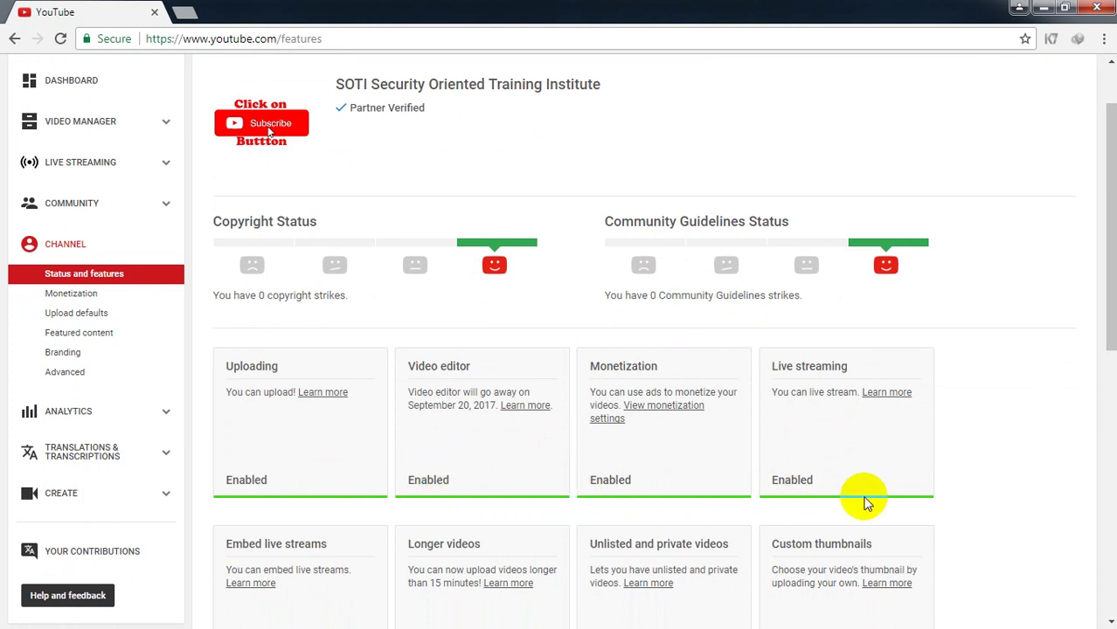
scroll(515, 298, up, 1)
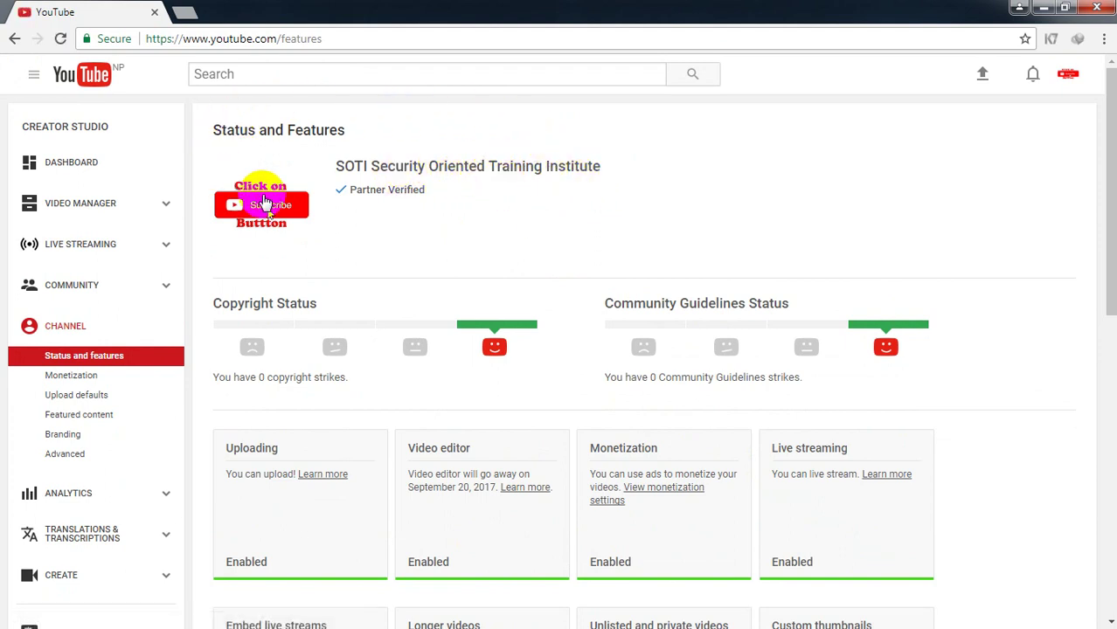
Search YouTube for 'soti computer' and browse the roughly 1,980 results, with the partner channel's videos first
click(379, 76)
text(soti computer)
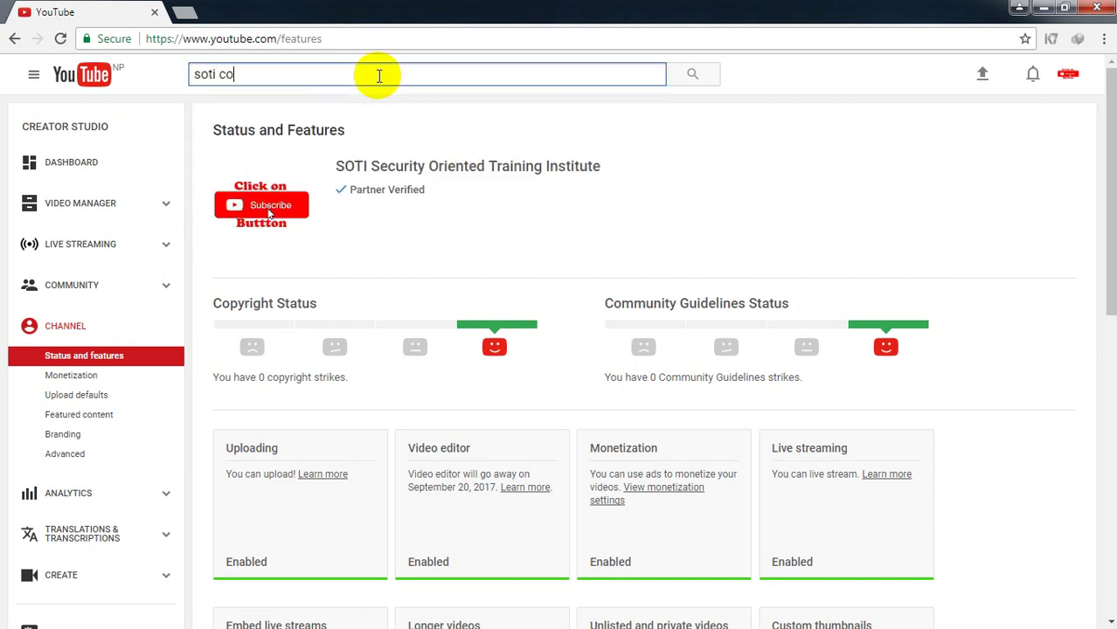
key(Return)
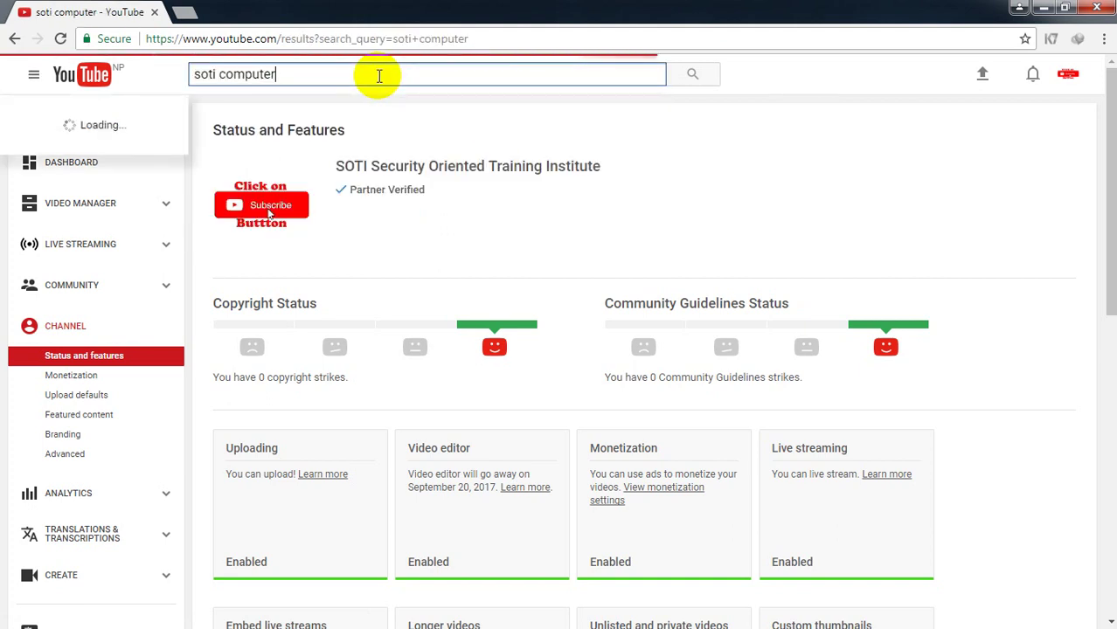
scroll(649, 262, down, 5)
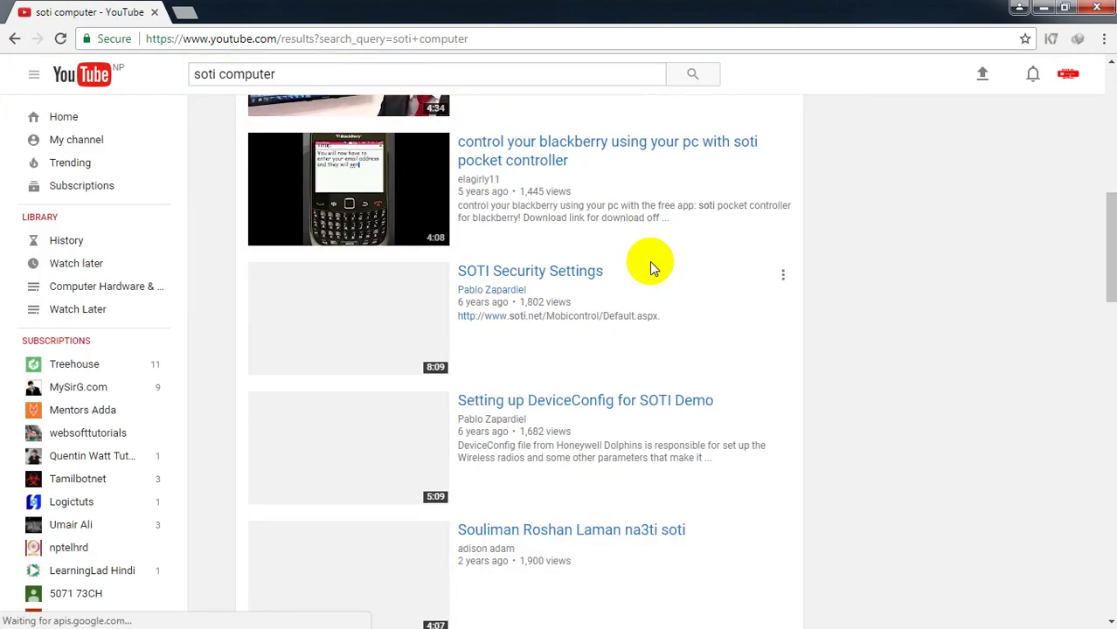
scroll(649, 261, down, 5)
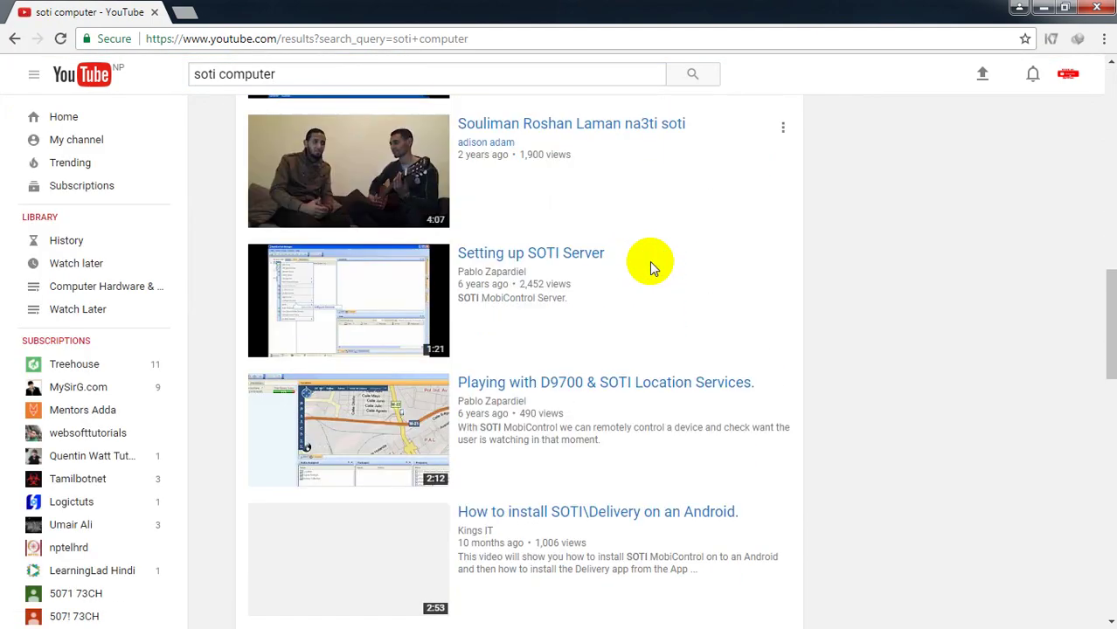
scroll(651, 264, down, 5)
scroll(643, 292, down, 3)
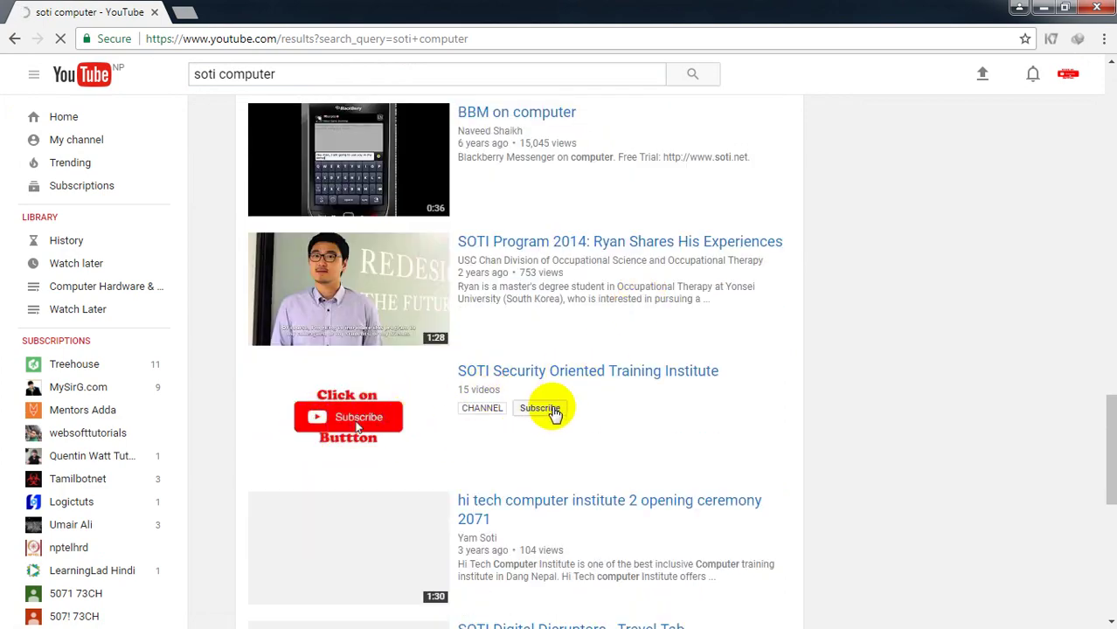
scroll(631, 282, up, 12)
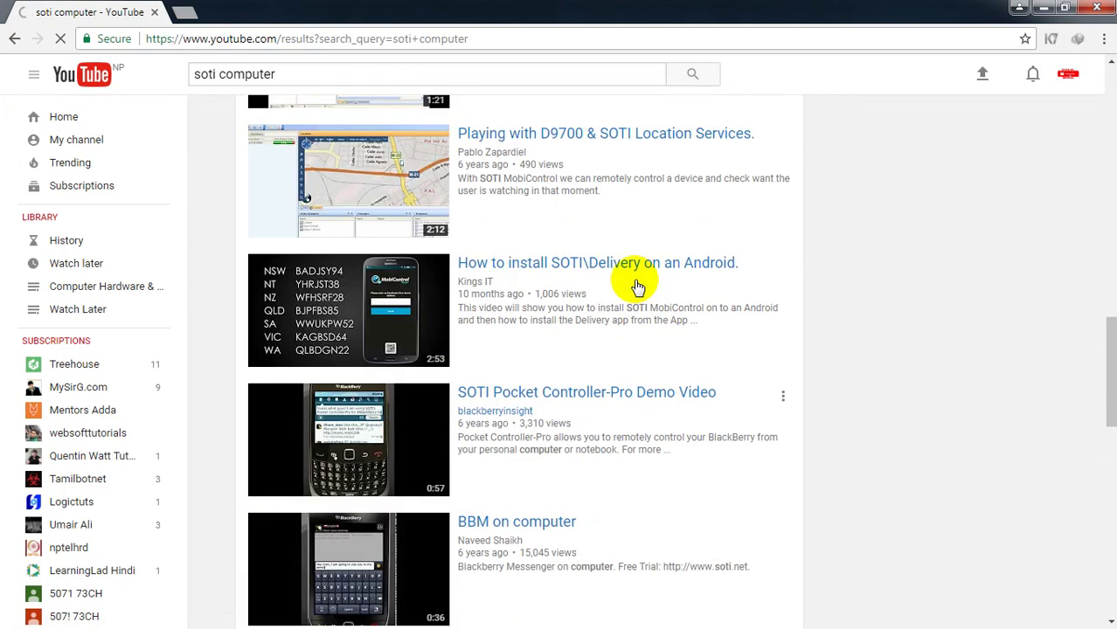
scroll(636, 281, up, 8)
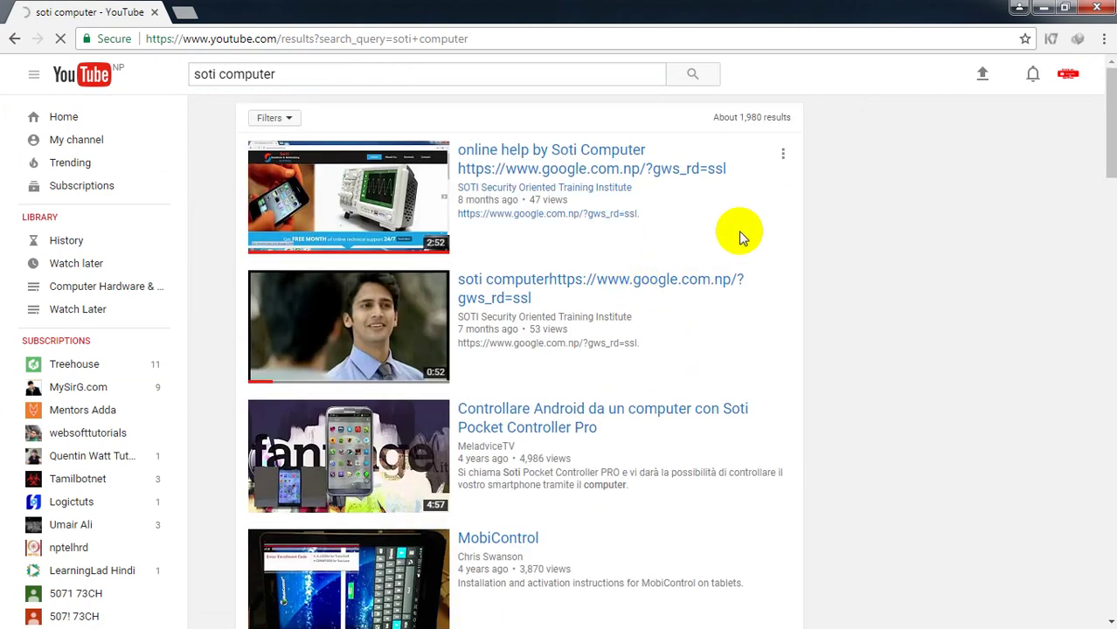